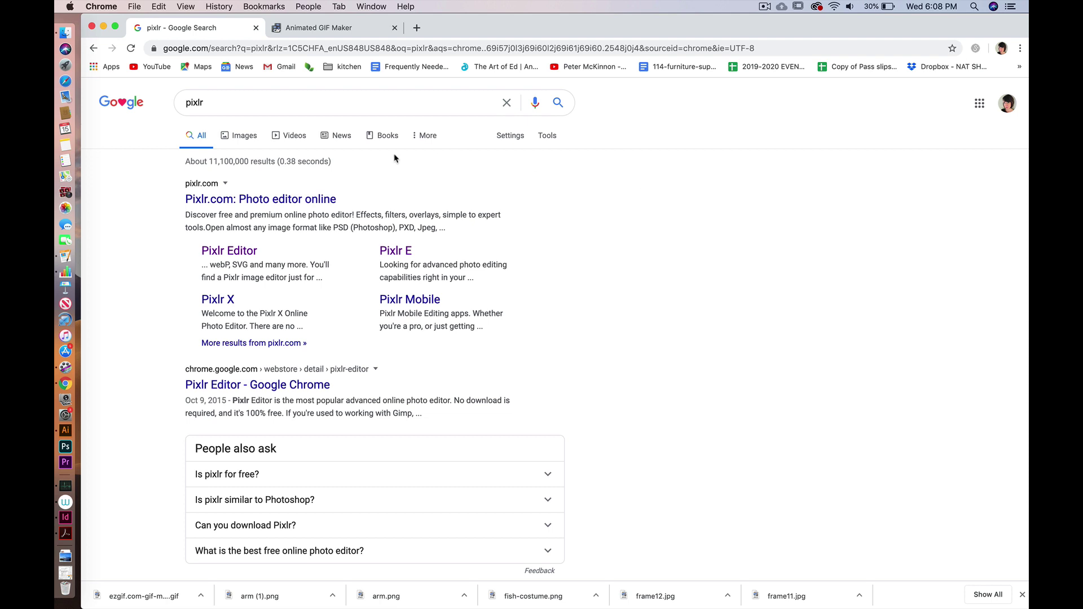
Open the Pixlr website from the search results and launch the advanced Pixlr E editor.
{"action": "left_click", "coordinate": [243, 201]}
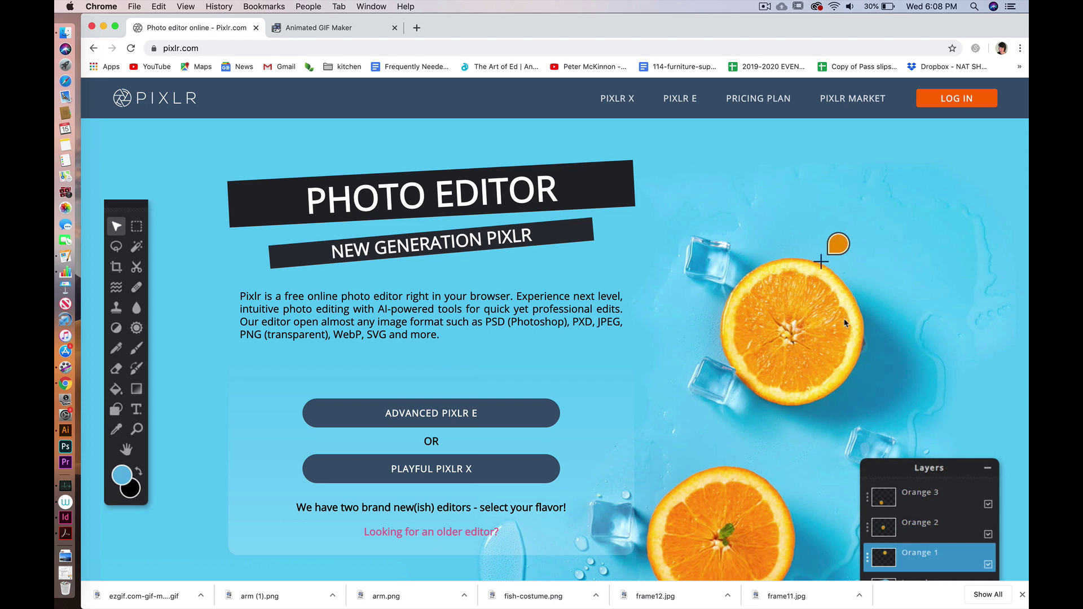
{"action": "scroll", "coordinate": [845, 323], "scroll_direction": "down", "scroll_amount": 1}
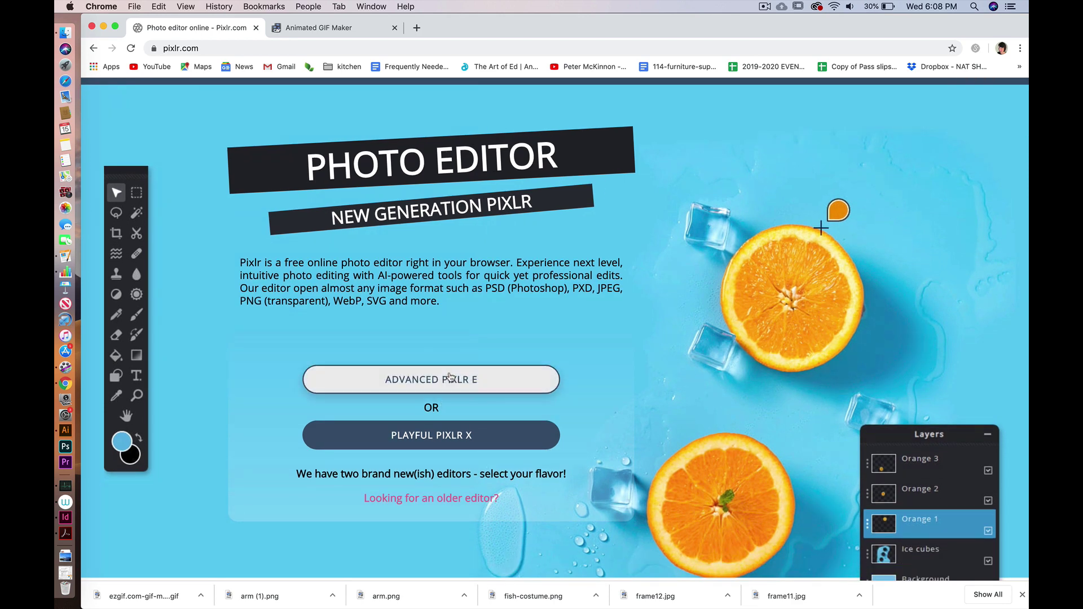
{"action": "left_click", "coordinate": [451, 383]}
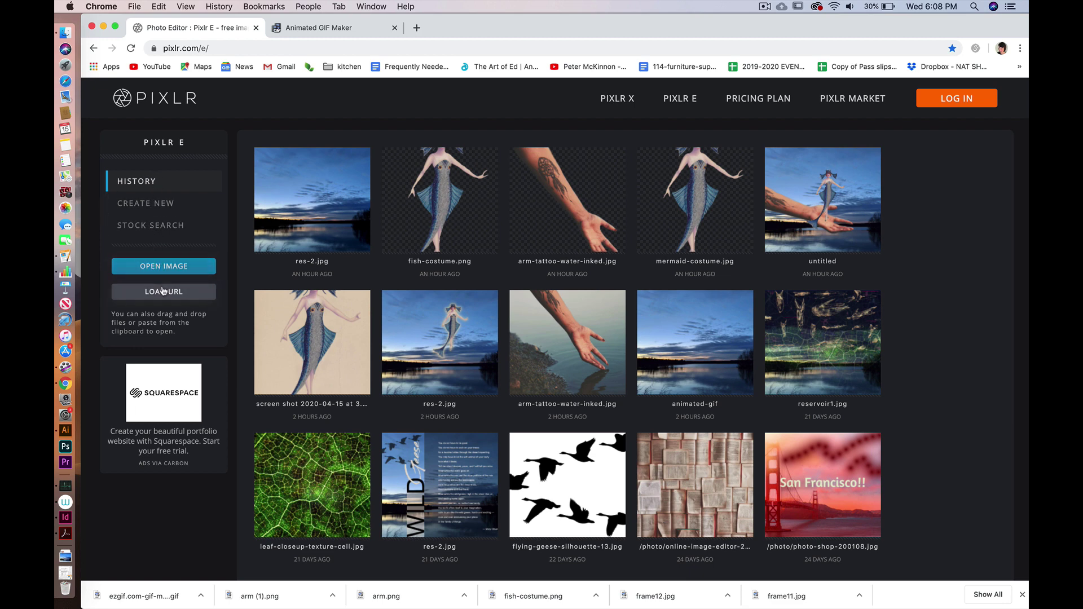
Create a new blank image 400 px wide and 300 px high with no background.
{"action": "left_click", "coordinate": [151, 204]}
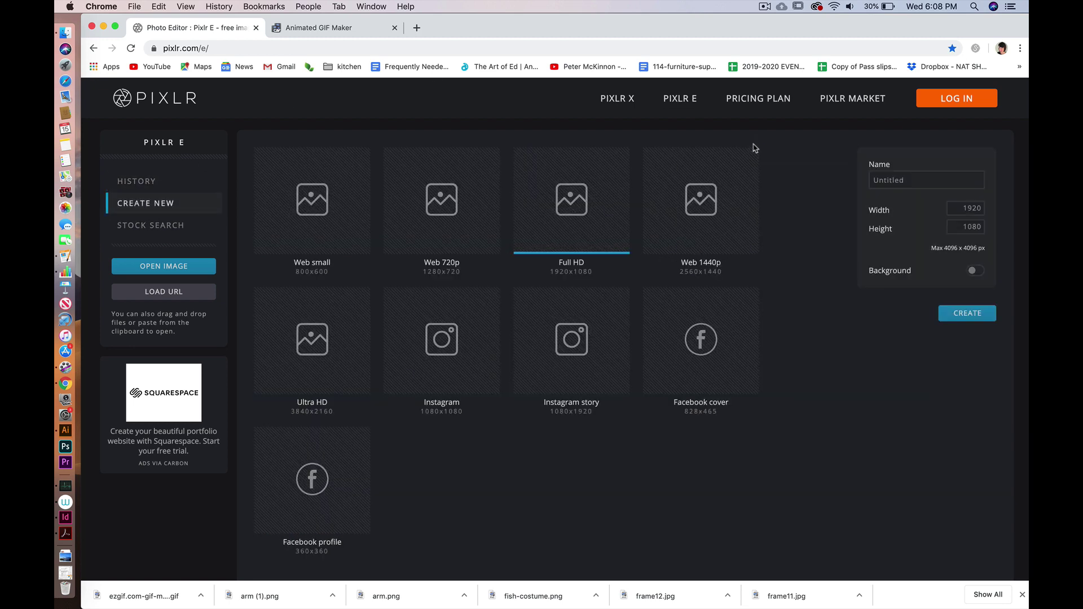
{"action": "left_click", "coordinate": [958, 210]}
{"action": "double_click", "coordinate": [970, 209]}
{"action": "type", "text": "400"}
{"action": "key", "text": "Tab"}
{"action": "type", "text": "30"}
{"action": "left_click", "coordinate": [968, 314]}
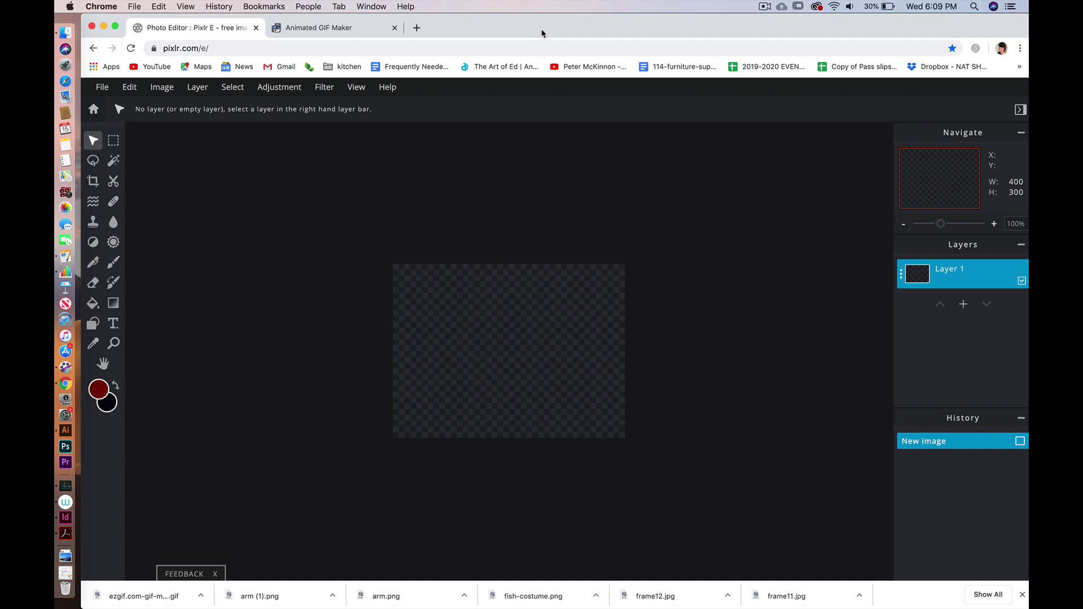
Open res-2.jpg from the animated-gif-images folder, pre-resized to Full HD at 1920 x 1536.
{"action": "left_click", "coordinate": [102, 87]}
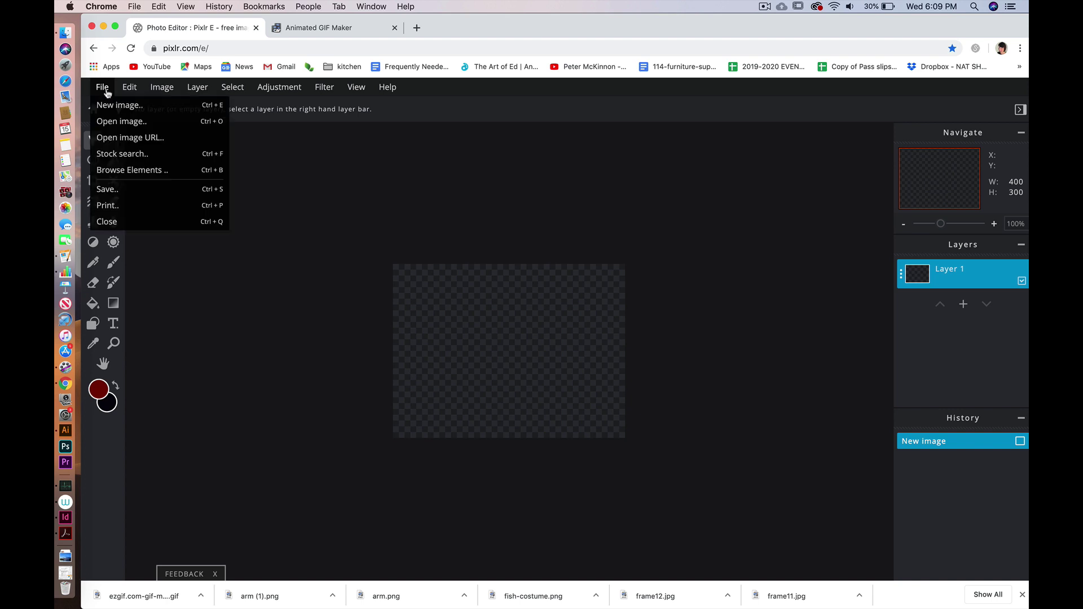
{"action": "left_click", "coordinate": [114, 124]}
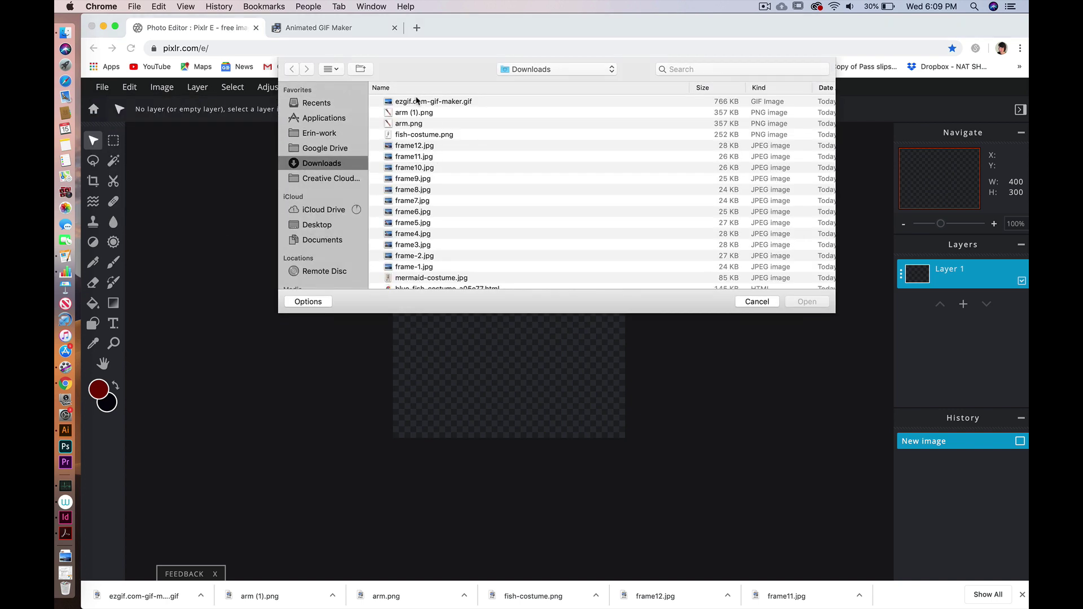
{"action": "left_click", "coordinate": [587, 69]}
{"action": "left_click", "coordinate": [538, 148]}
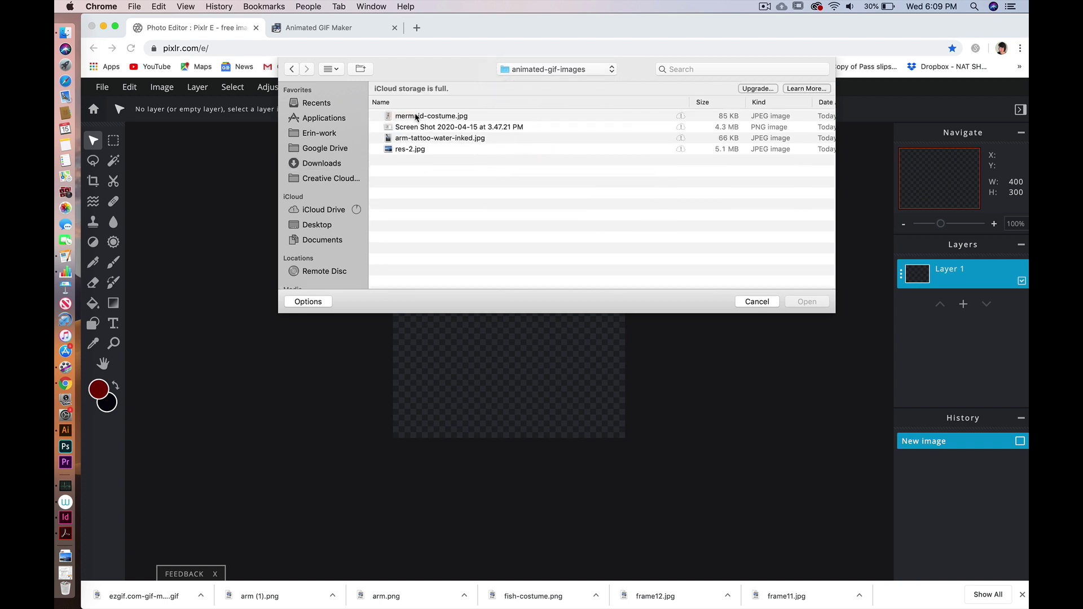
{"action": "left_click", "coordinate": [416, 117]}
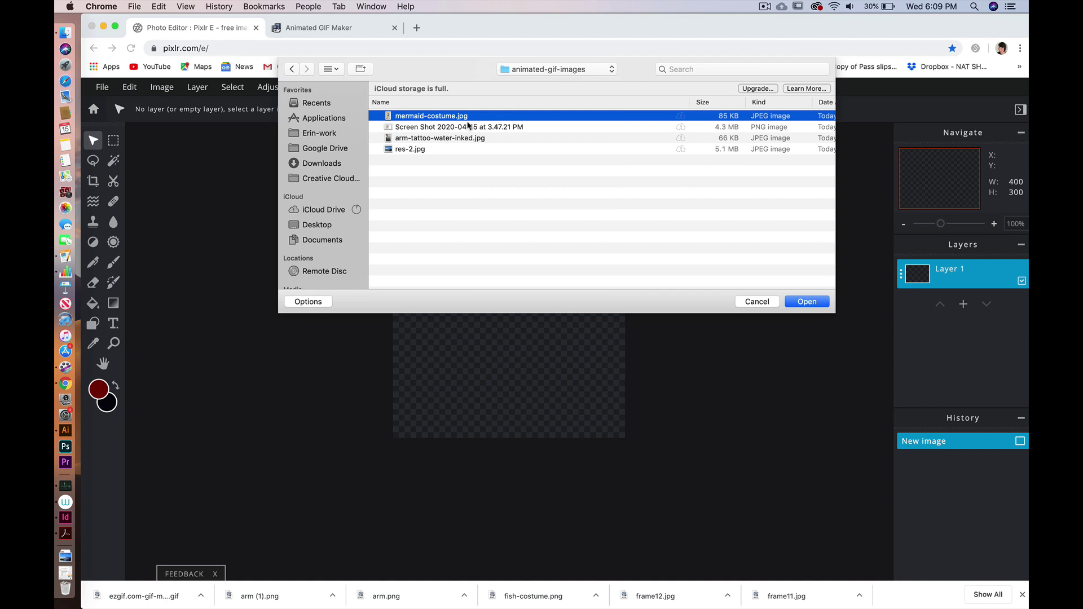
{"action": "left_click", "coordinate": [436, 150]}
{"action": "left_click", "coordinate": [804, 304]}
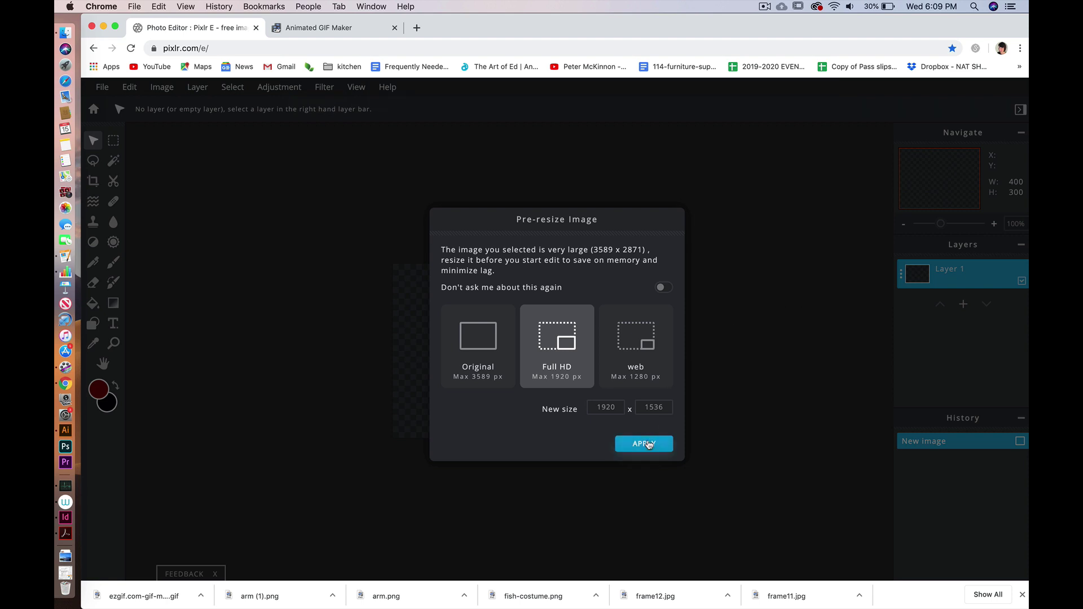
{"action": "left_click", "coordinate": [643, 444]}
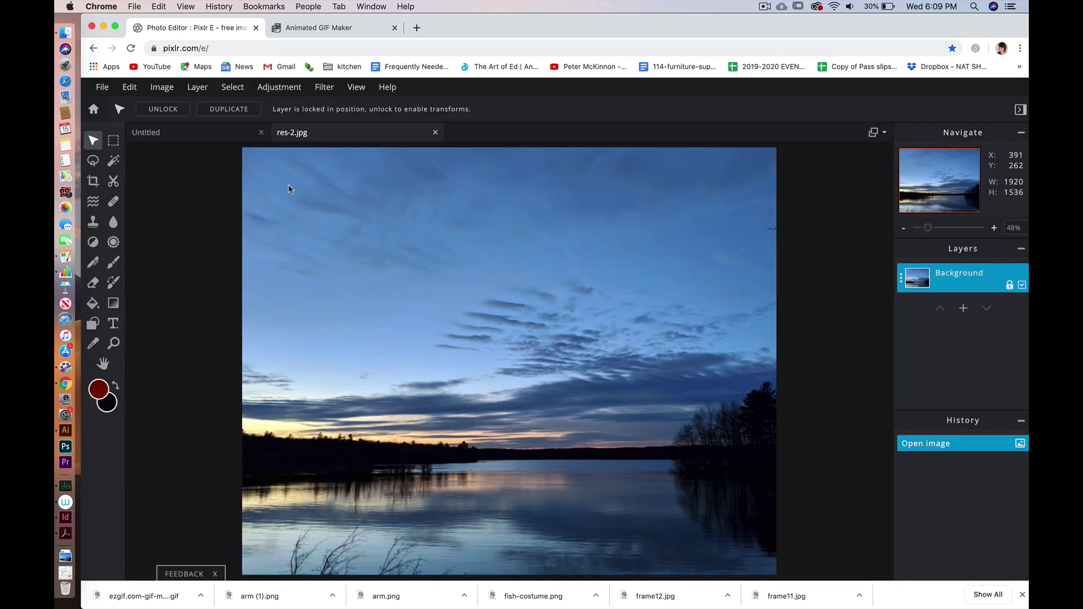
Open fish-costume.png as another image in the editor.
{"action": "left_click", "coordinate": [102, 87]}
{"action": "left_click", "coordinate": [103, 89]}
{"action": "left_click", "coordinate": [103, 89]}
{"action": "left_click", "coordinate": [114, 123]}
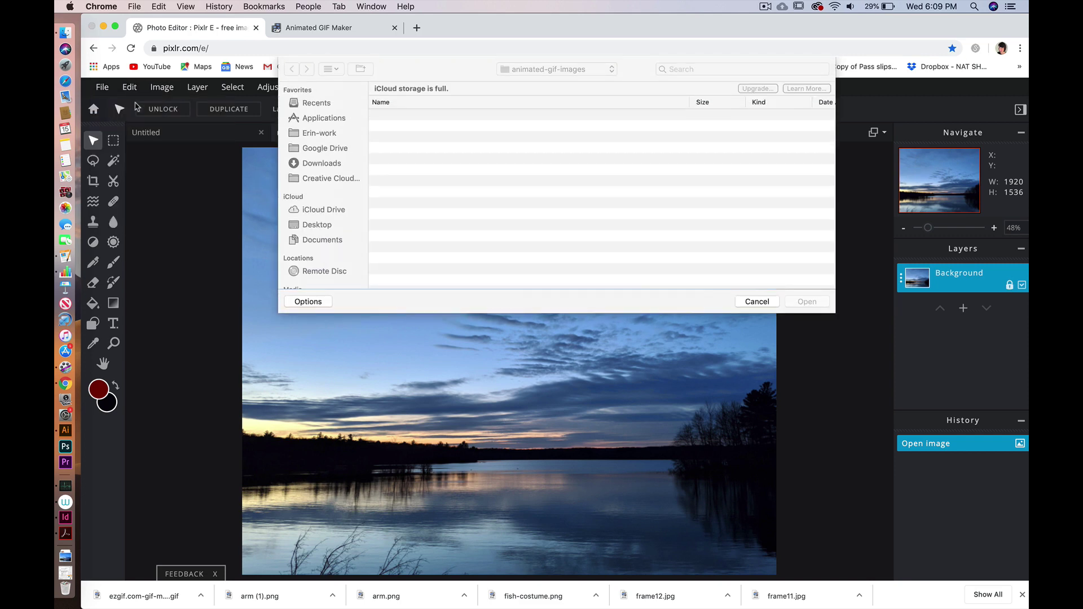
{"action": "left_click", "coordinate": [802, 302]}
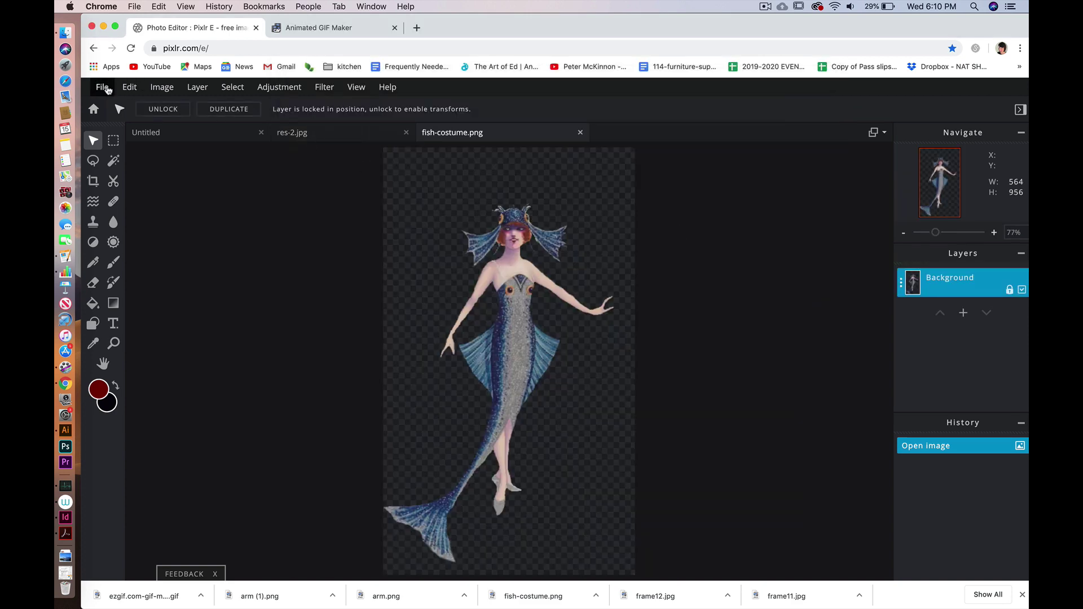
Open arm (1).png from the Downloads folder as another image.
{"action": "left_click", "coordinate": [106, 89]}
{"action": "left_click", "coordinate": [105, 89]}
{"action": "left_click", "coordinate": [103, 88]}
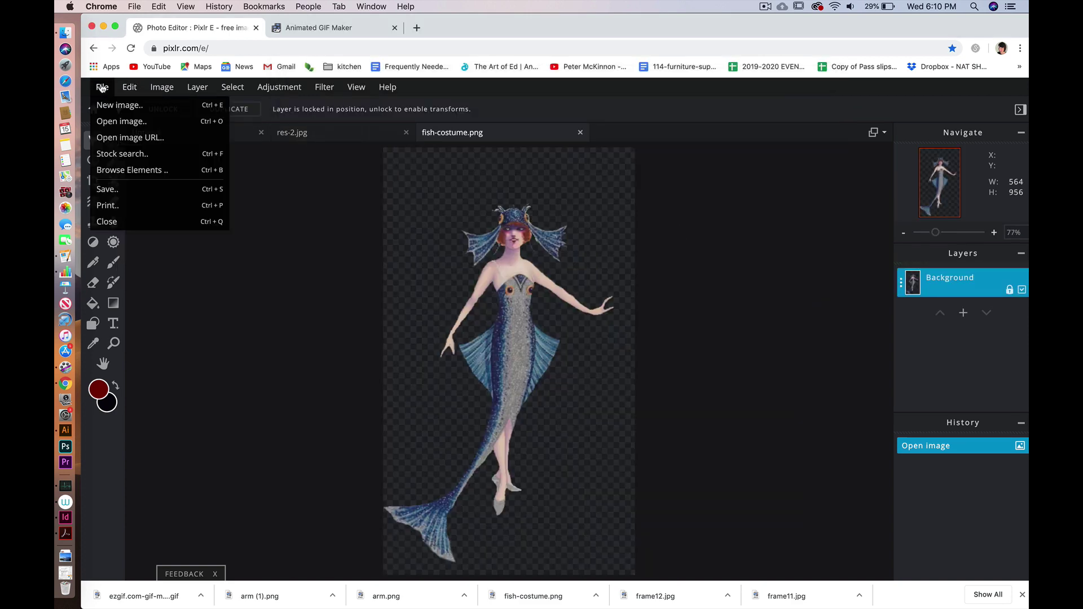
{"action": "left_click", "coordinate": [121, 122]}
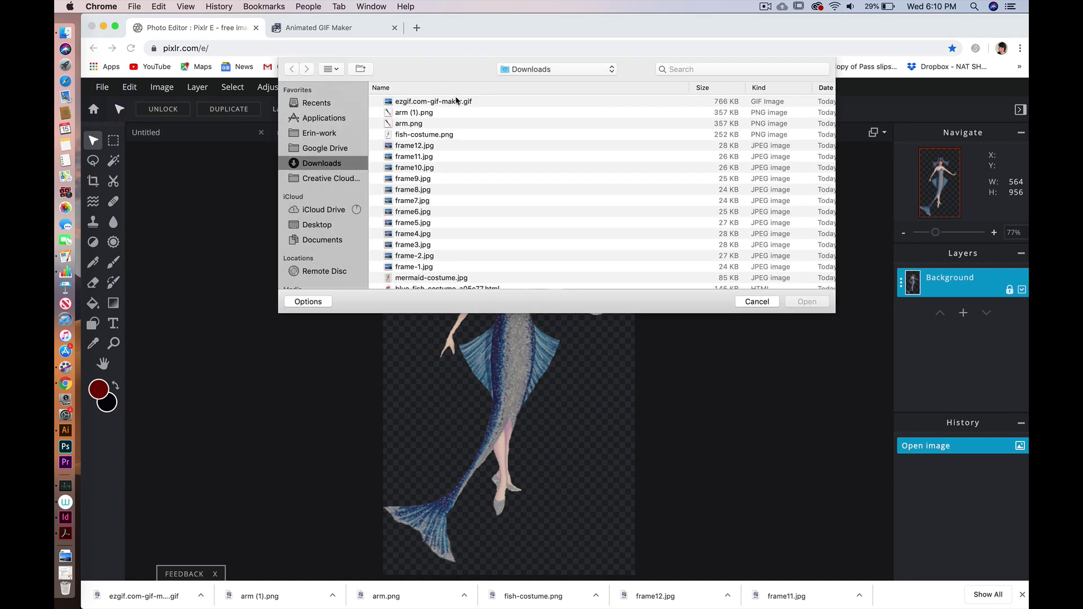
{"action": "left_click", "coordinate": [436, 115]}
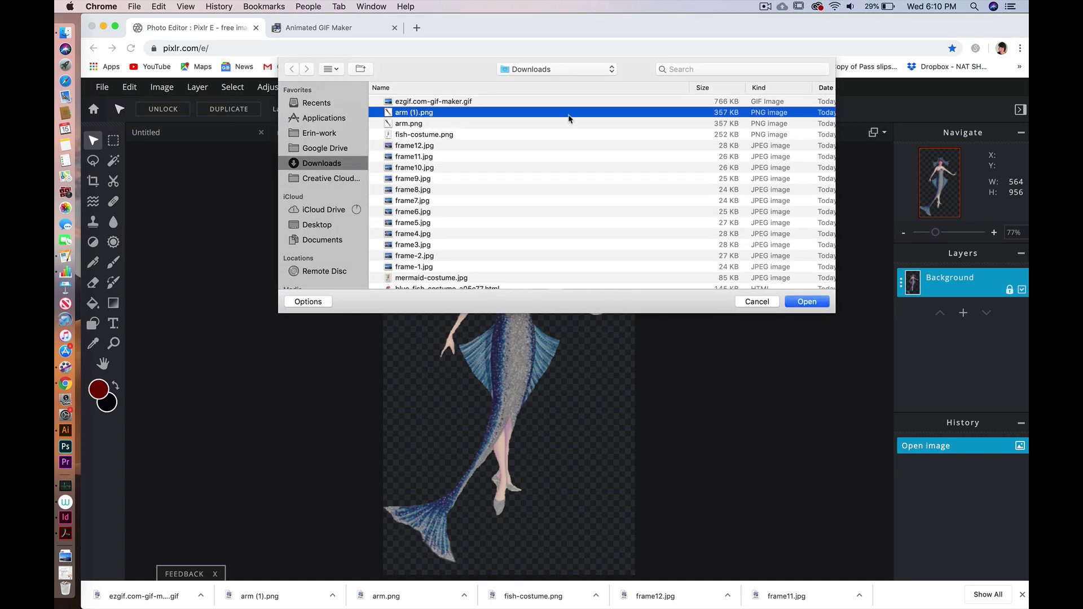
{"action": "left_click", "coordinate": [809, 300]}
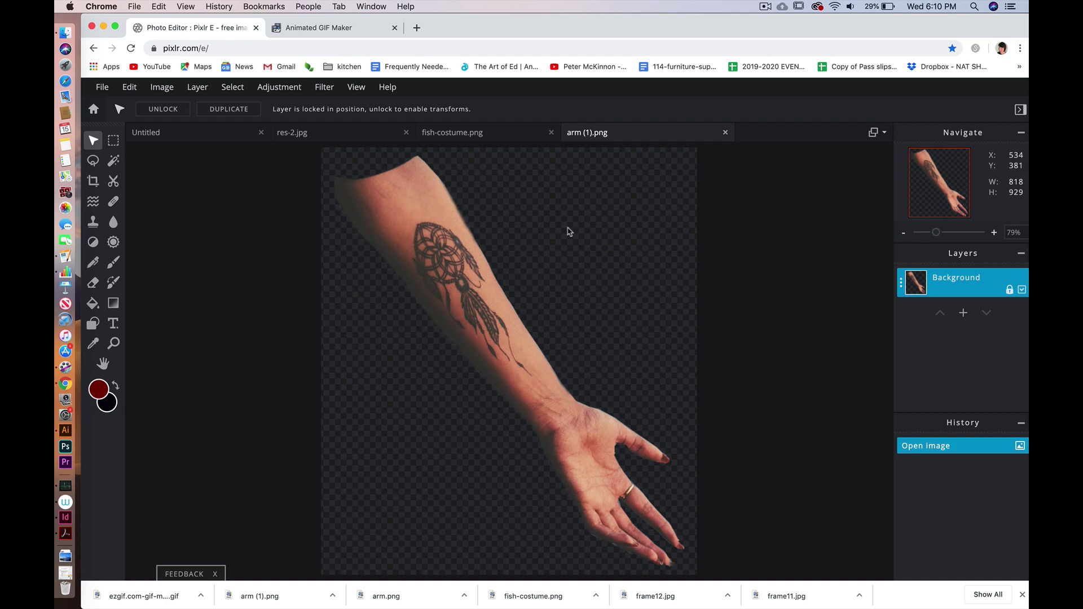
Copy the entire arm (1).png image and paste it into the Untitled image as a new layer.
{"action": "left_click", "coordinate": [515, 136]}
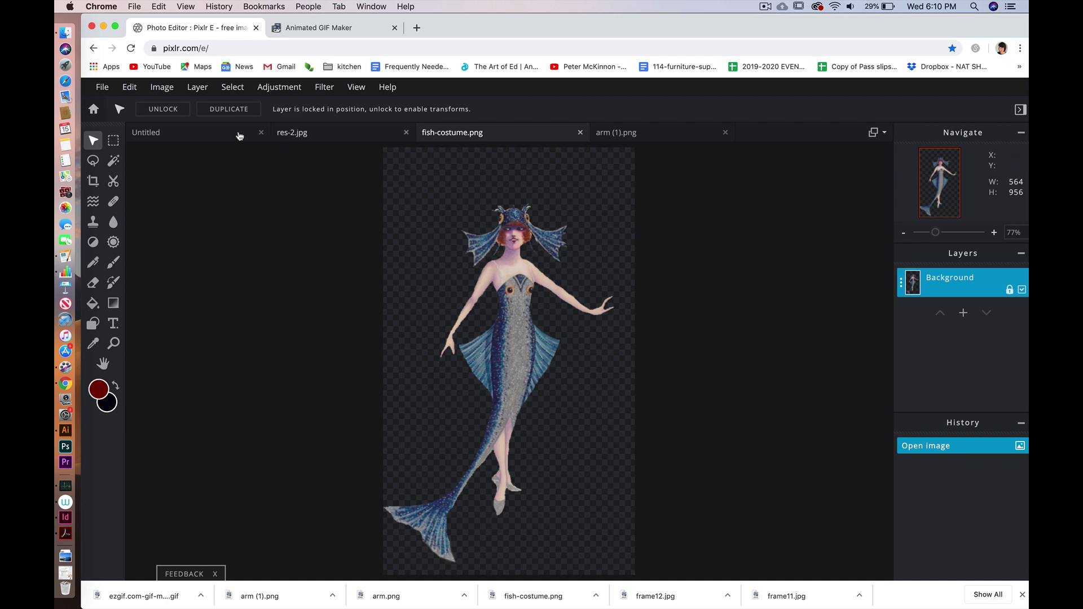
{"action": "left_click", "coordinate": [324, 137]}
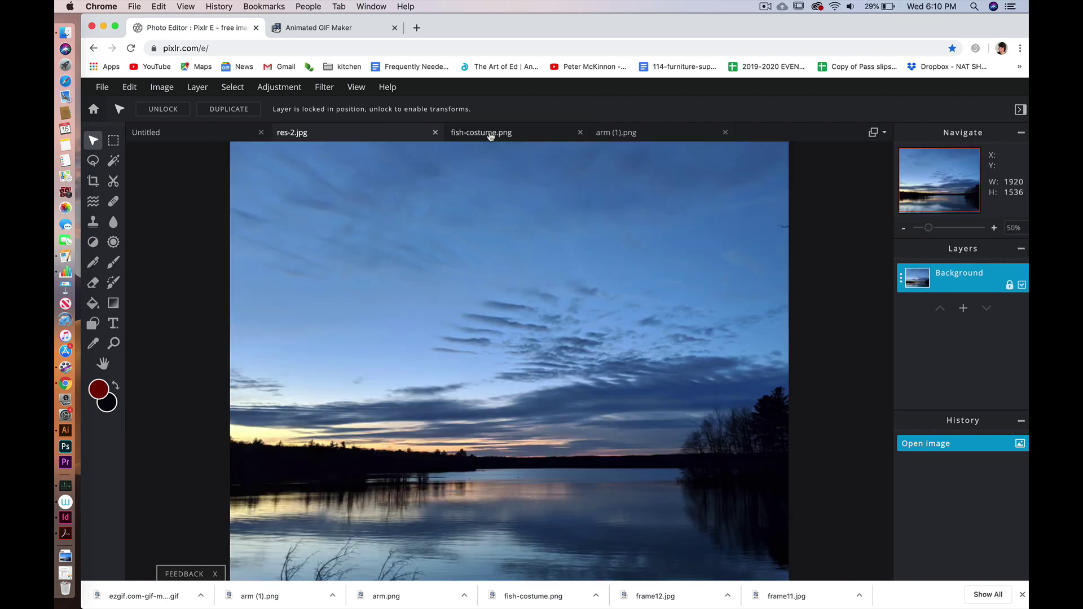
{"action": "left_click", "coordinate": [649, 135]}
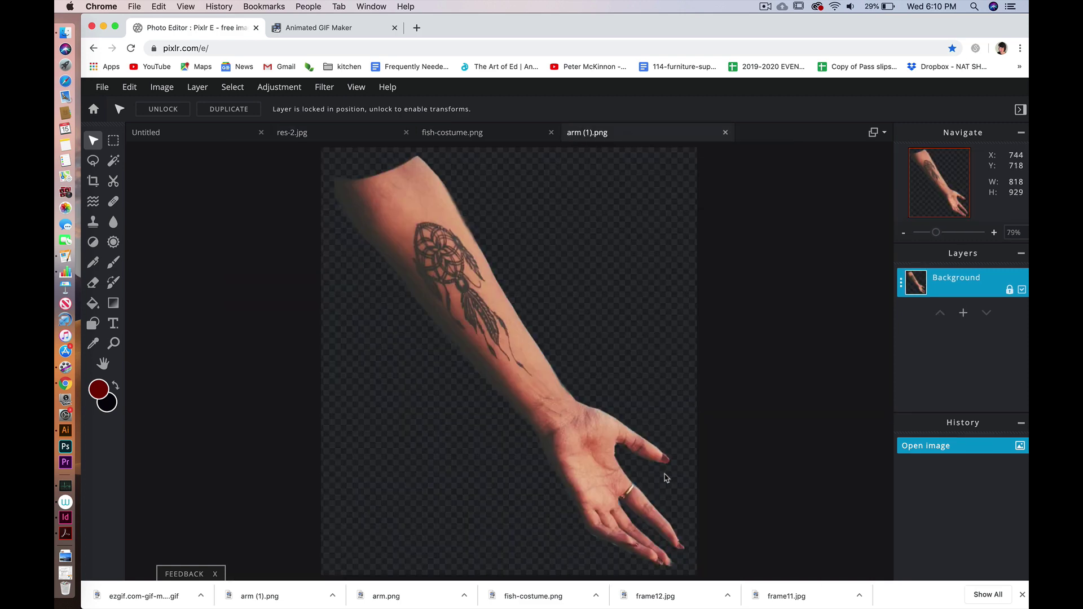
{"action": "key", "text": "super+a"}
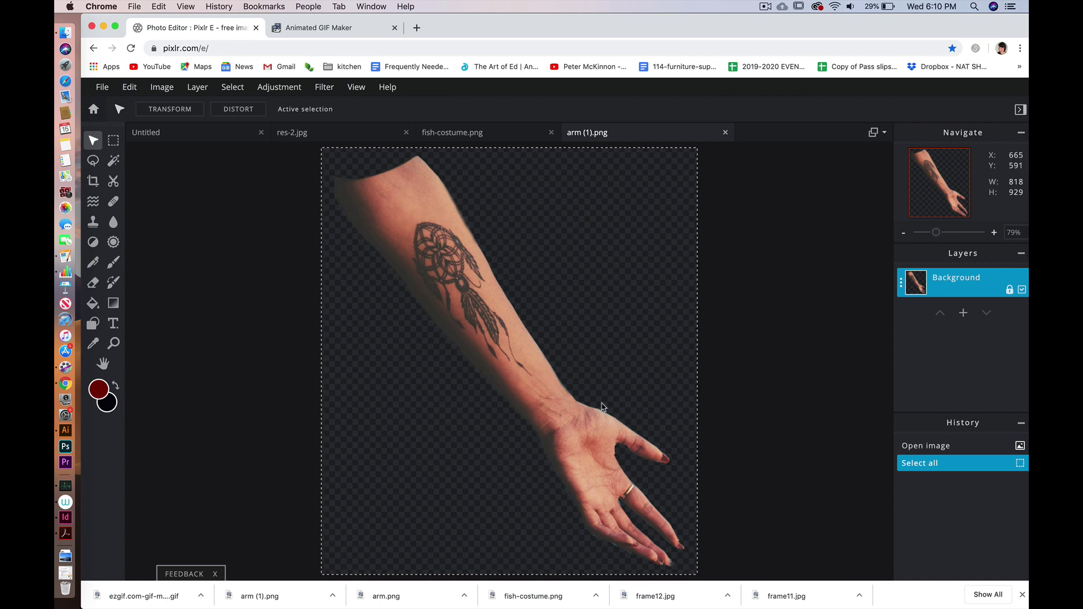
{"action": "key", "text": "super+c"}
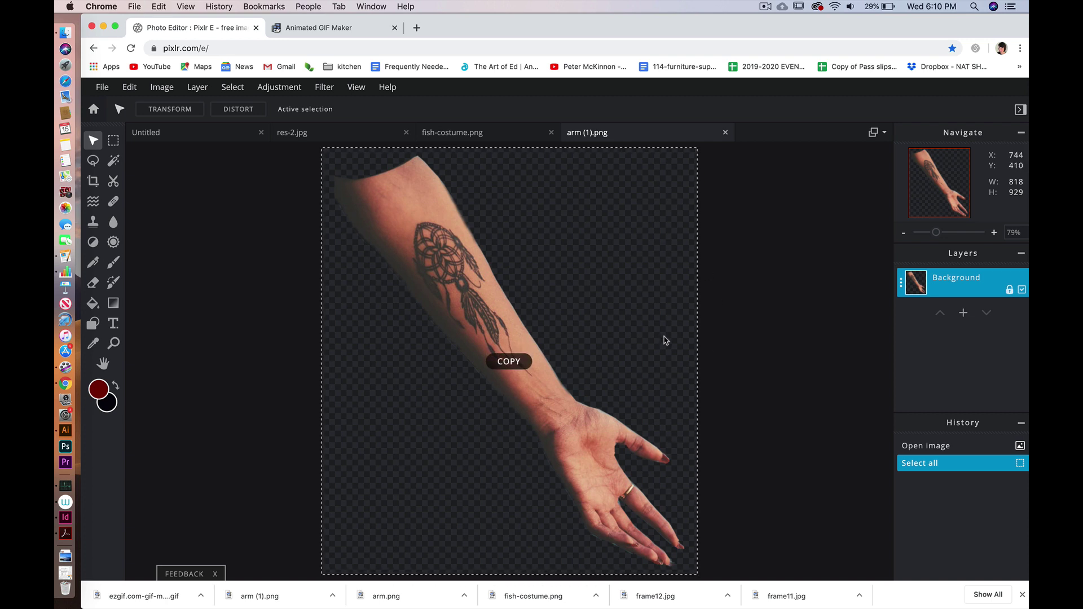
{"action": "left_click", "coordinate": [192, 138]}
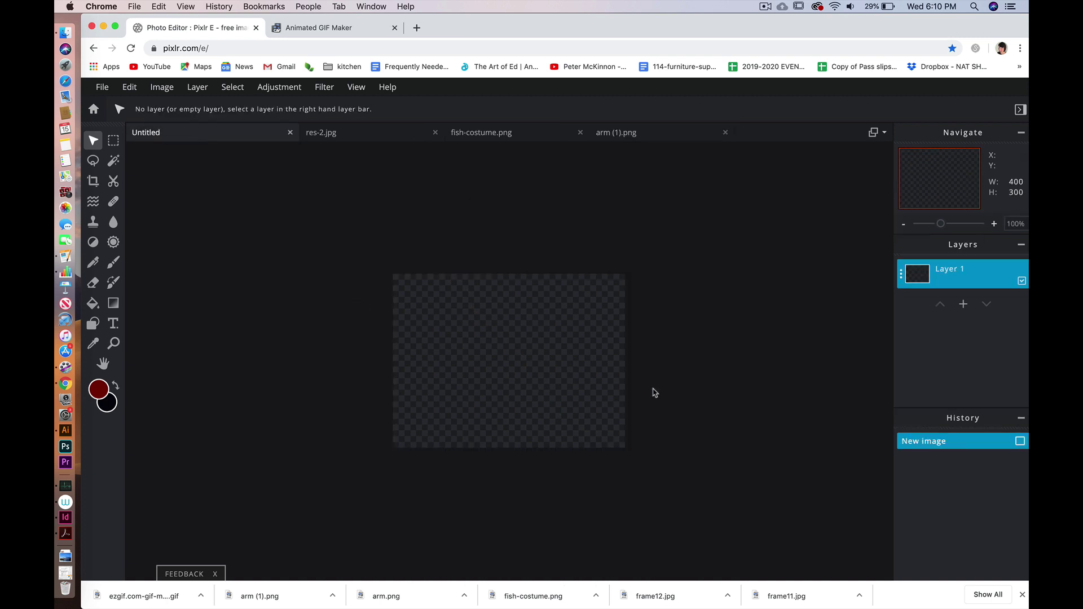
{"action": "key", "text": "super+v"}
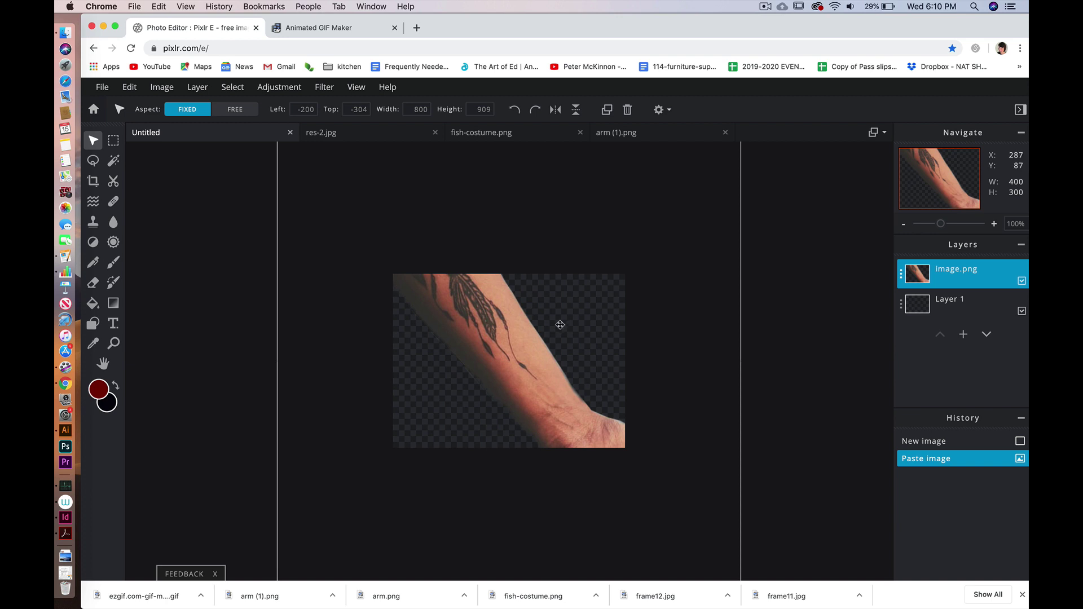
Scale the pasted arm down to about 278 x 316 px and place it so it reaches in from the canvas's upper-left corner.
{"action": "scroll", "coordinate": [560, 325], "scroll_direction": "down", "scroll_amount": 1}
{"action": "scroll", "coordinate": [561, 325], "scroll_direction": "down", "scroll_amount": 1}
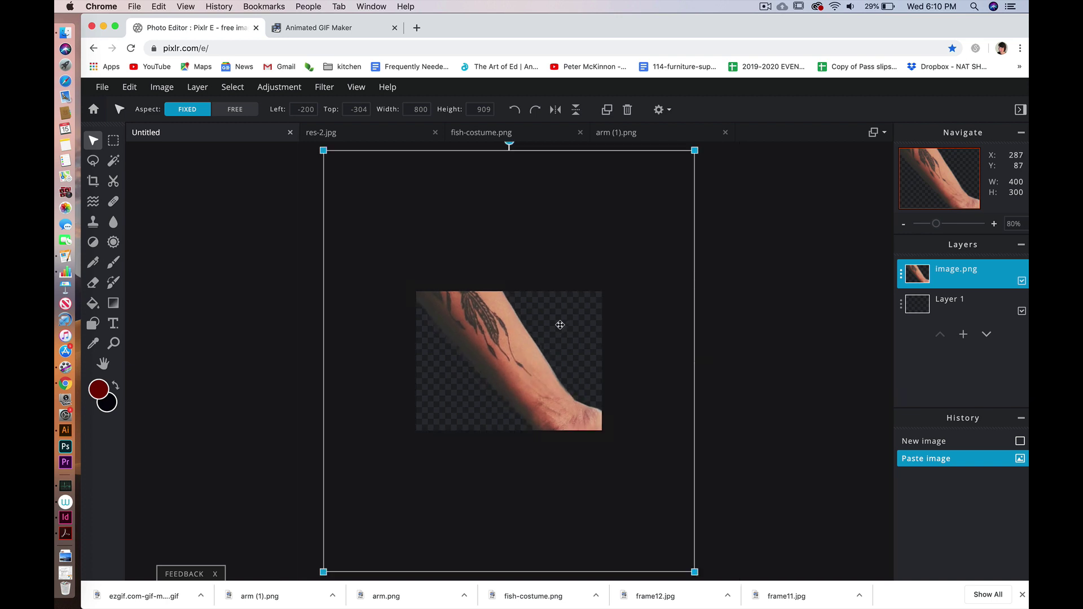
{"action": "scroll", "coordinate": [561, 325], "scroll_direction": "down", "scroll_amount": 1}
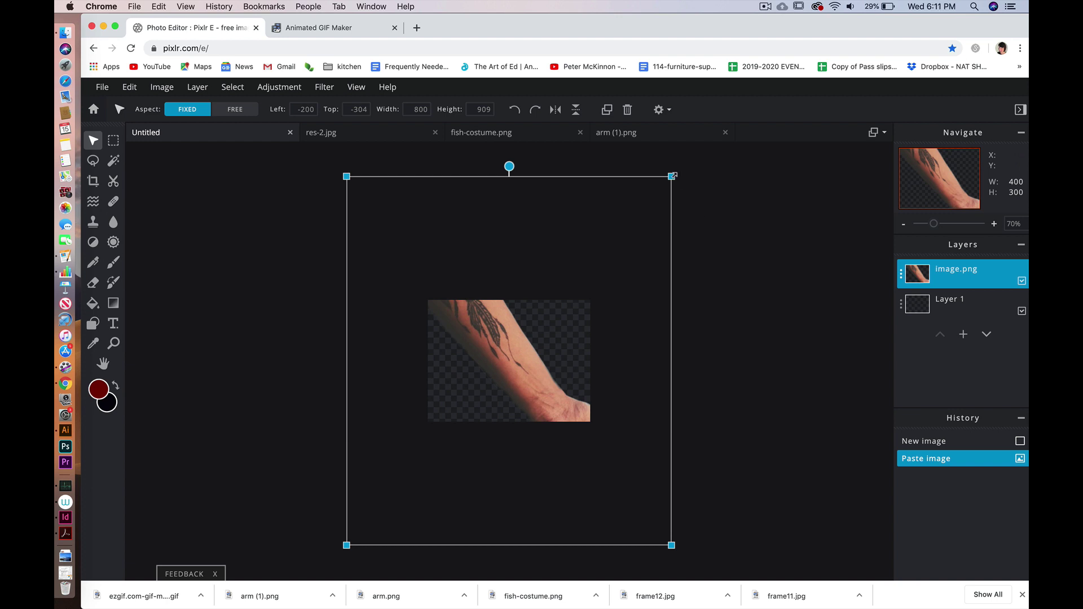
{"action": "left_click_drag", "start_coordinate": [673, 176], "coordinate": [514, 337]}
{"action": "left_click_drag", "start_coordinate": [458, 386], "coordinate": [455, 343]}
{"action": "mouse_move", "coordinate": [516, 292]}
{"action": "left_mouse_down"}
{"action": "mouse_move", "coordinate": [493, 315]}
{"action": "mouse_move", "coordinate": [523, 287]}
{"action": "left_mouse_up"}
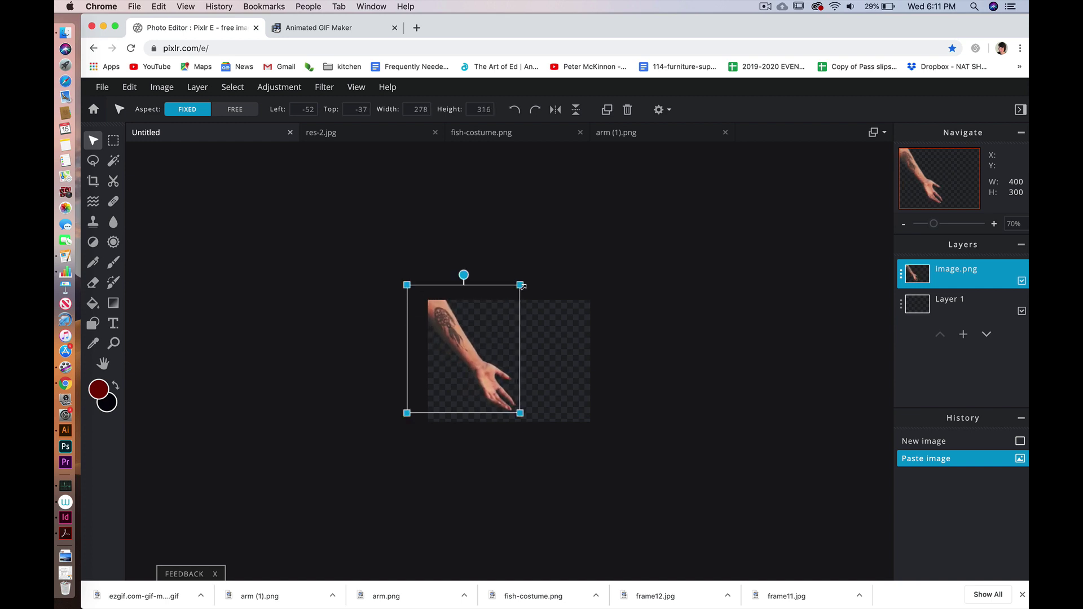
{"action": "left_click", "coordinate": [260, 278]}
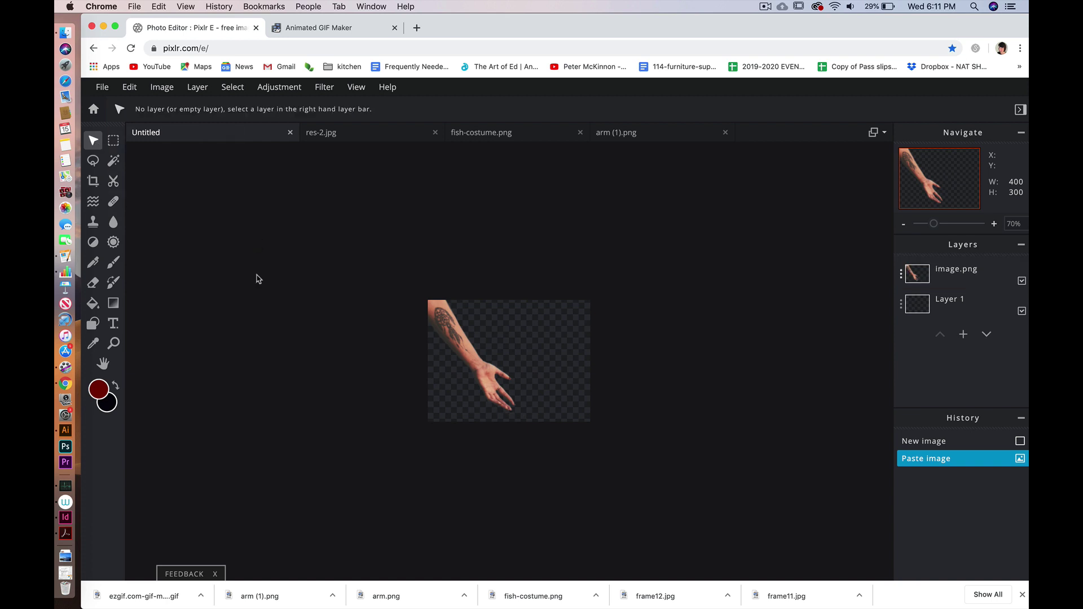
Copy the entire res-2.jpg landscape and paste it into the Untitled image as a new layer.
{"action": "left_click", "coordinate": [371, 137]}
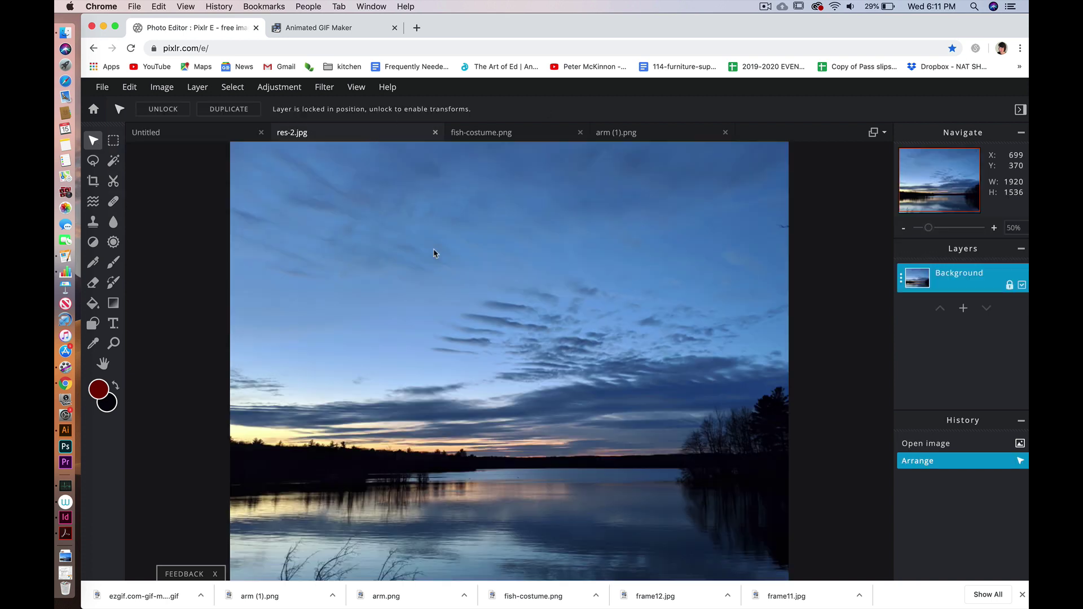
{"action": "key", "text": "super+a"}
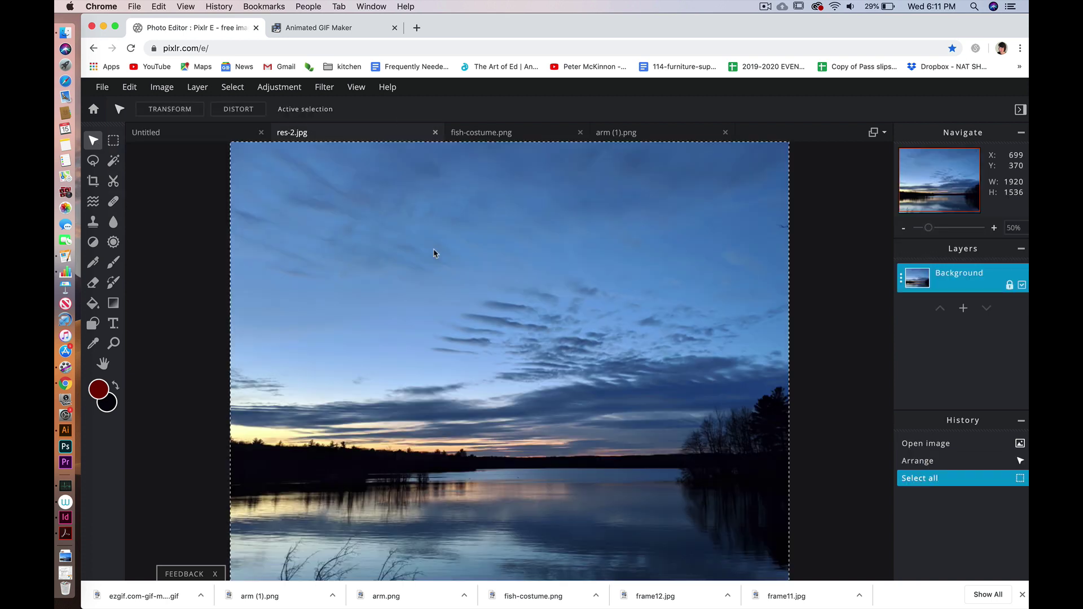
{"action": "left_click", "coordinate": [184, 137]}
{"action": "key", "text": "super+v"}
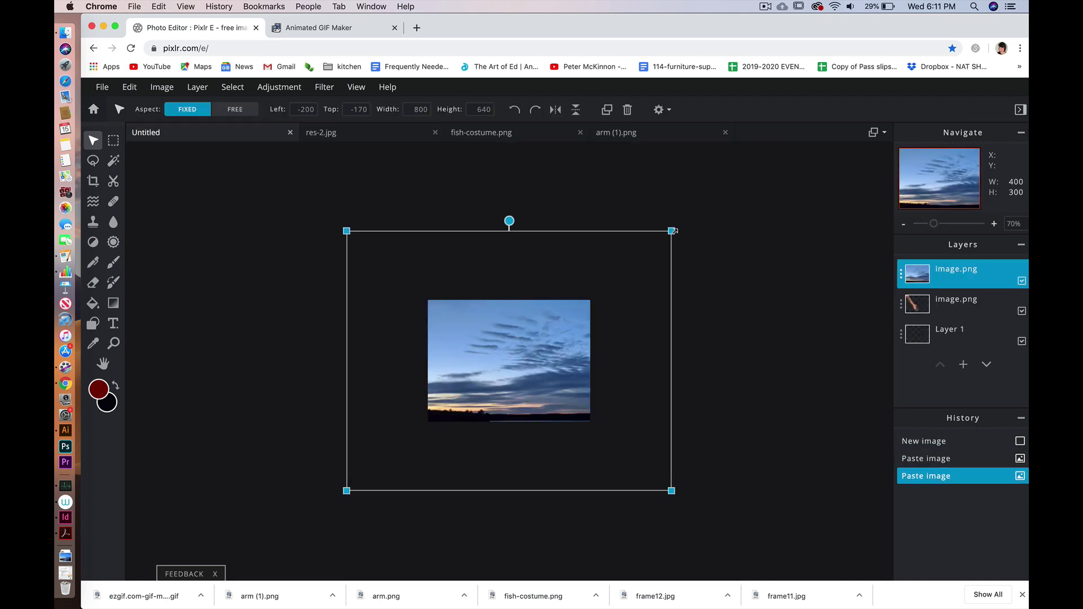
Scale the pasted landscape down to about 427 x 342 px and position it to cover the whole canvas.
{"action": "left_click_drag", "start_coordinate": [672, 232], "coordinate": [526, 348]}
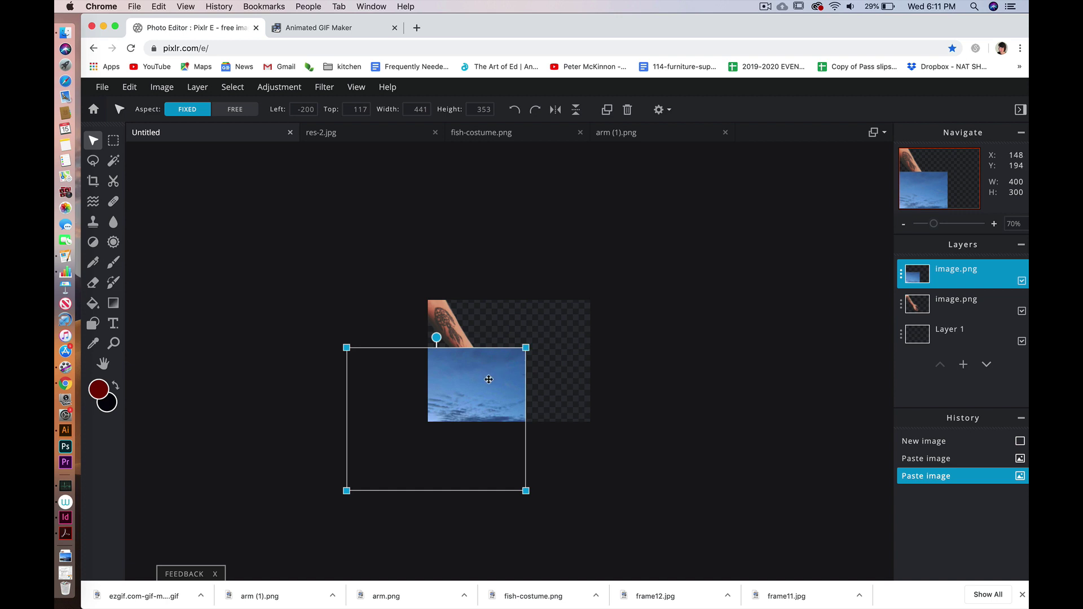
{"action": "left_click_drag", "start_coordinate": [489, 380], "coordinate": [562, 325]}
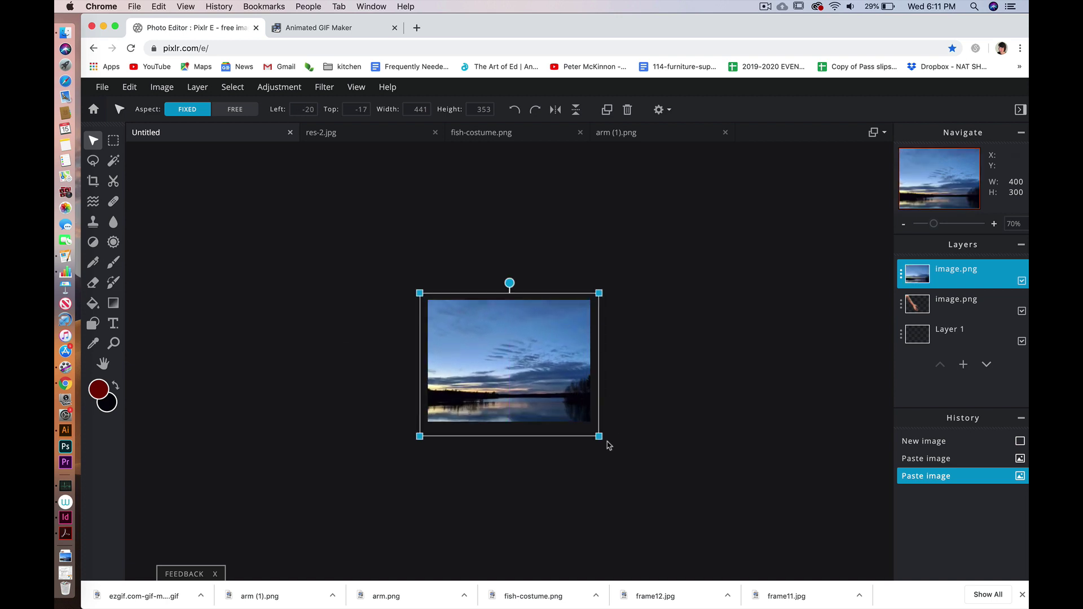
{"action": "left_click_drag", "start_coordinate": [601, 438], "coordinate": [593, 432]}
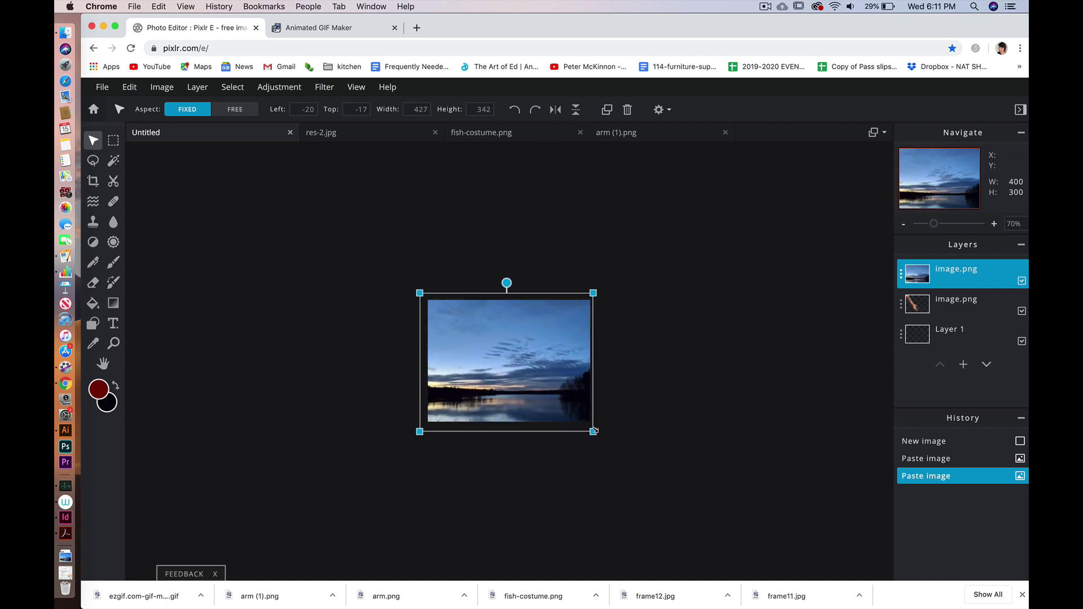
{"action": "left_click", "coordinate": [289, 288]}
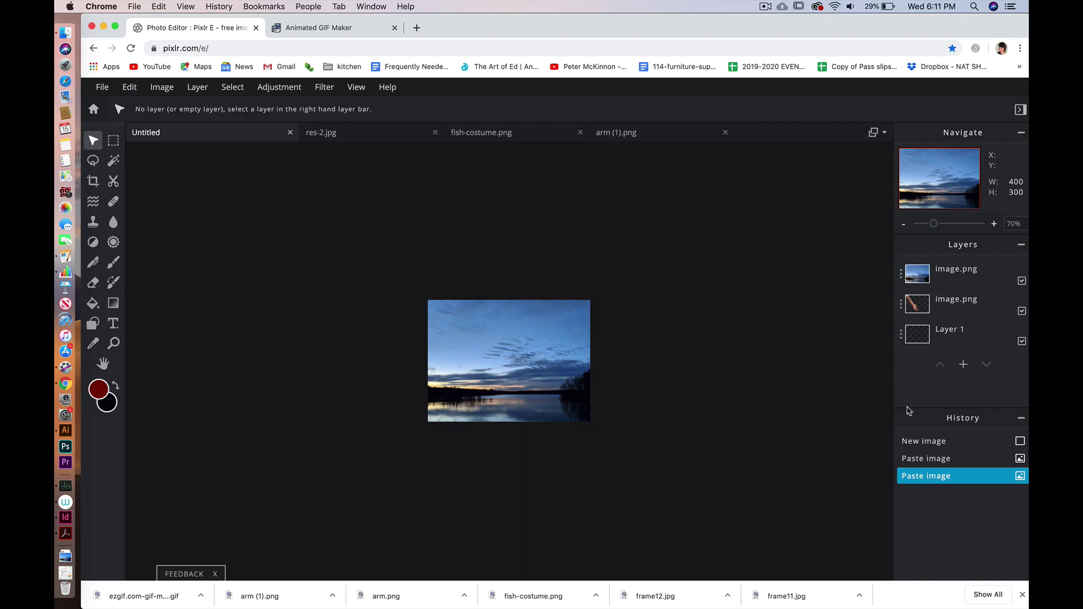
Move the landscape layer beneath the arm layer, and paste the entire fish-costume.png image into the Untitled image as a new layer.
{"action": "left_click_drag", "start_coordinate": [973, 276], "coordinate": [973, 316]}
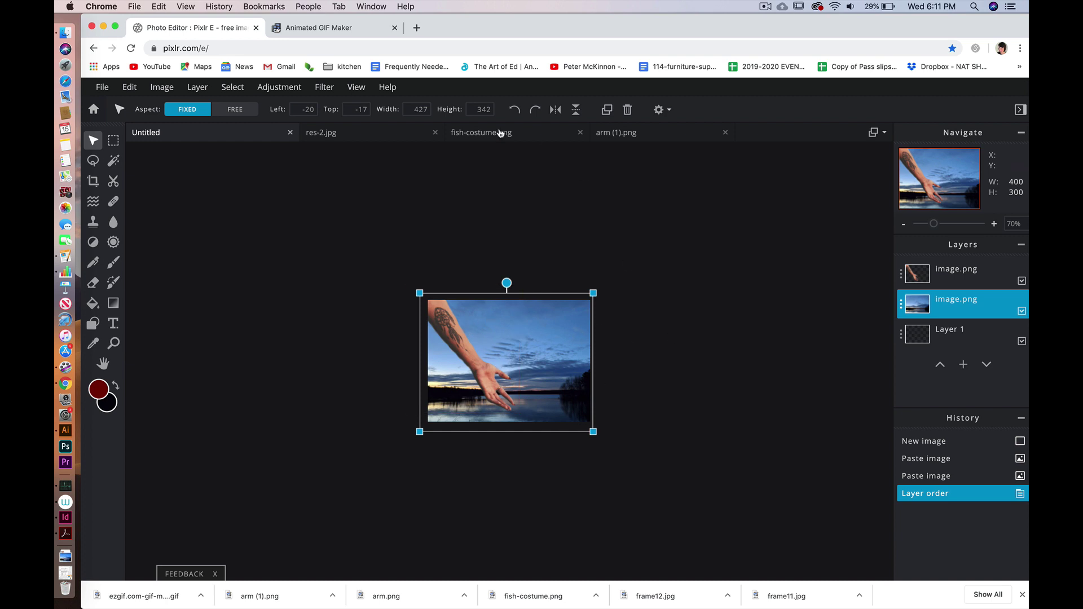
{"action": "left_click", "coordinate": [516, 137]}
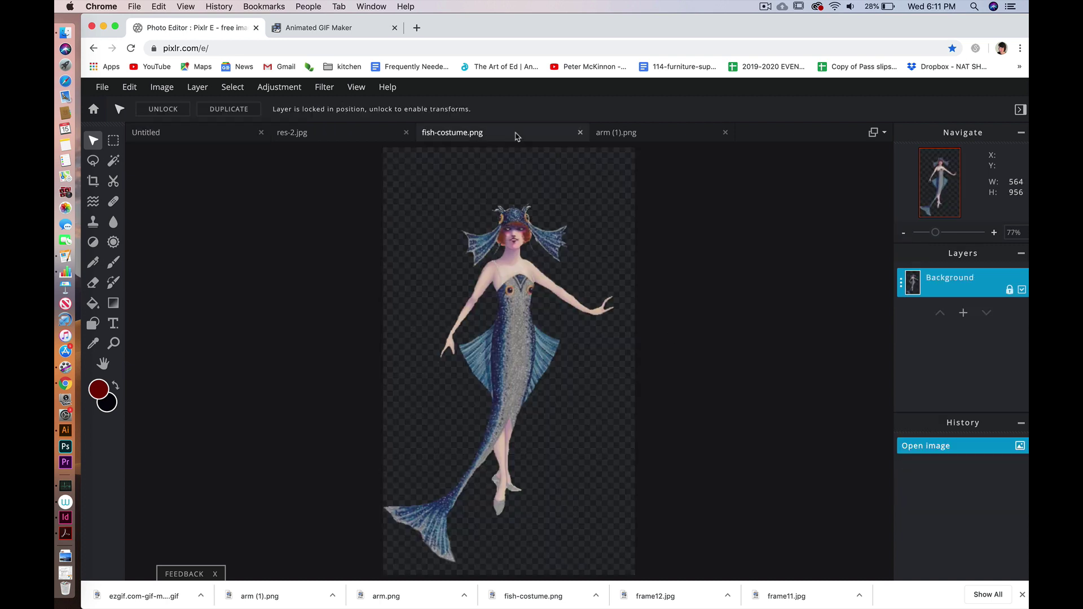
{"action": "key", "text": "super+a"}
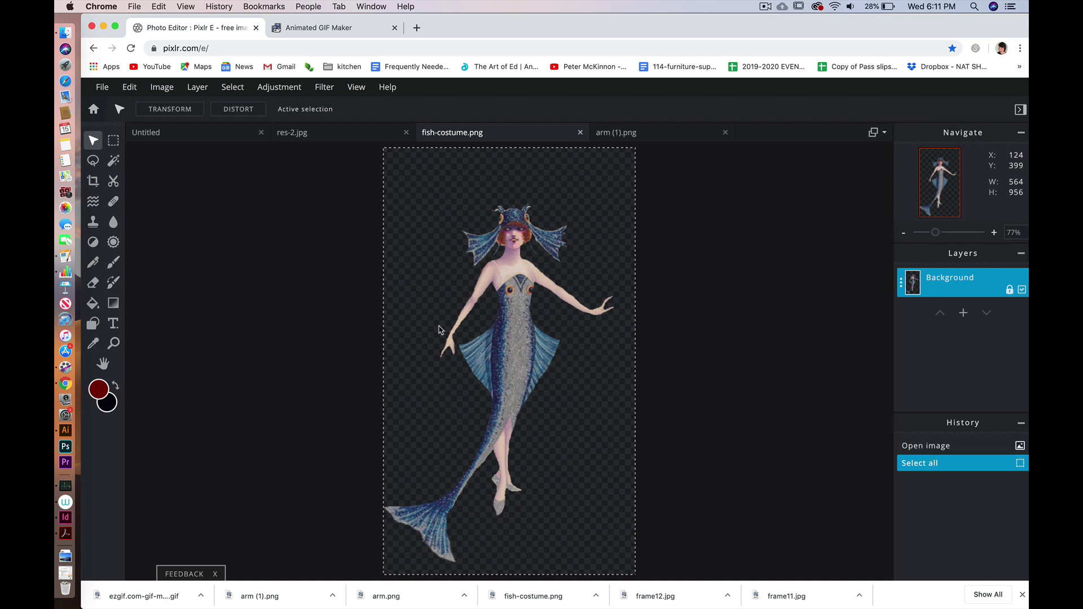
{"action": "key", "text": "super+c"}
{"action": "left_click", "coordinate": [209, 138]}
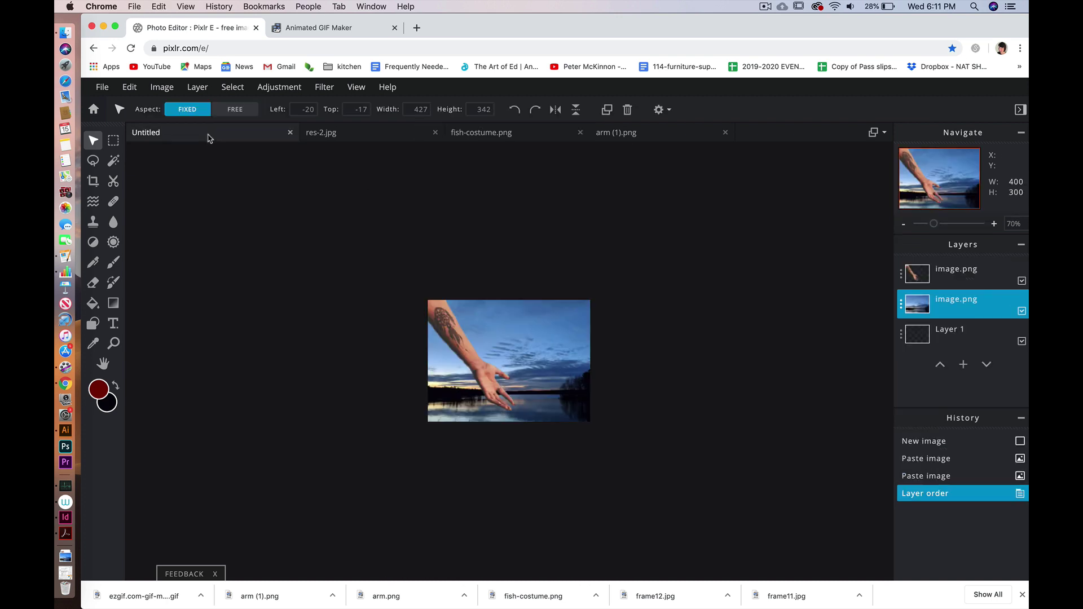
{"action": "key", "text": "super+v"}
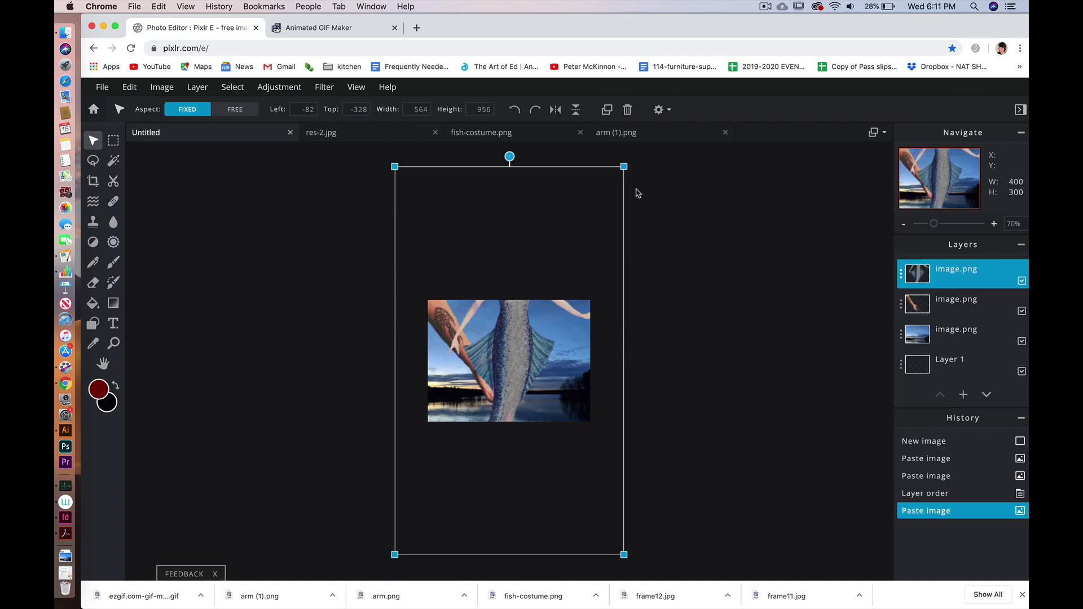
Scale the pasted fish-costume figure down to about 134 x 227 px and place it above the hand.
{"action": "left_click_drag", "start_coordinate": [624, 167], "coordinate": [535, 324]}
{"action": "left_click_drag", "start_coordinate": [580, 288], "coordinate": [531, 368]}
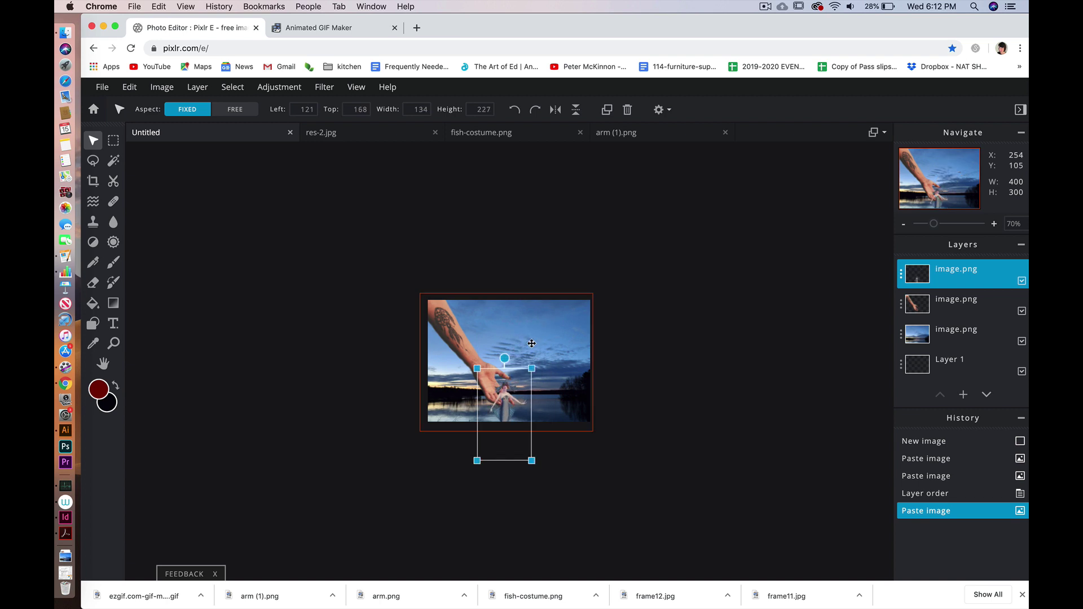
{"action": "left_click_drag", "start_coordinate": [505, 407], "coordinate": [495, 349]}
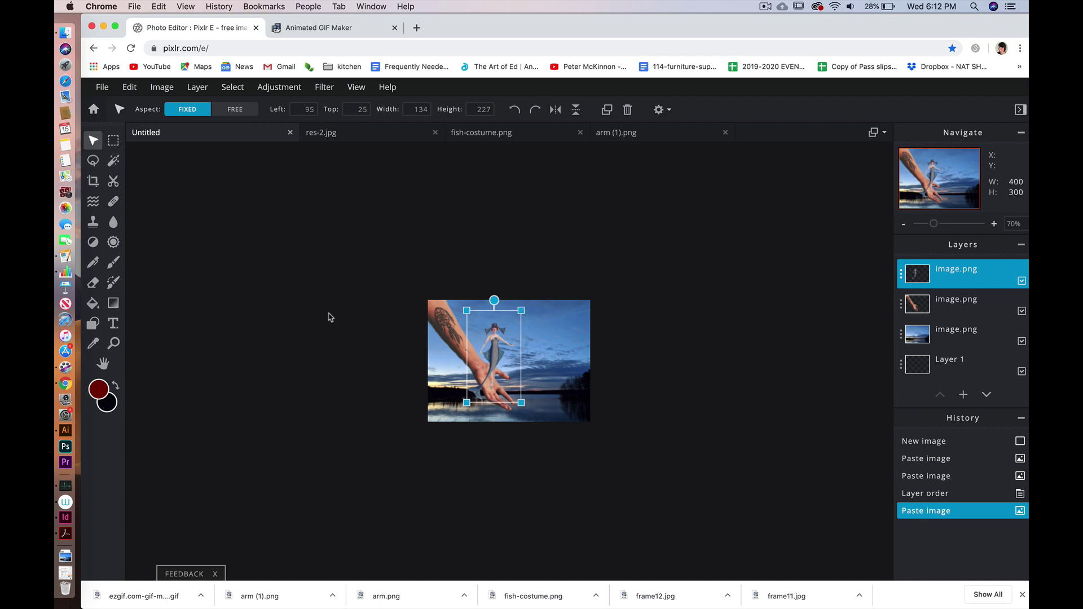
Move the arm completely off the canvas past its left edge, and hide the fish-costume layer.
{"action": "left_click", "coordinate": [404, 315]}
{"action": "left_click_drag", "start_coordinate": [404, 315], "coordinate": [411, 312]}
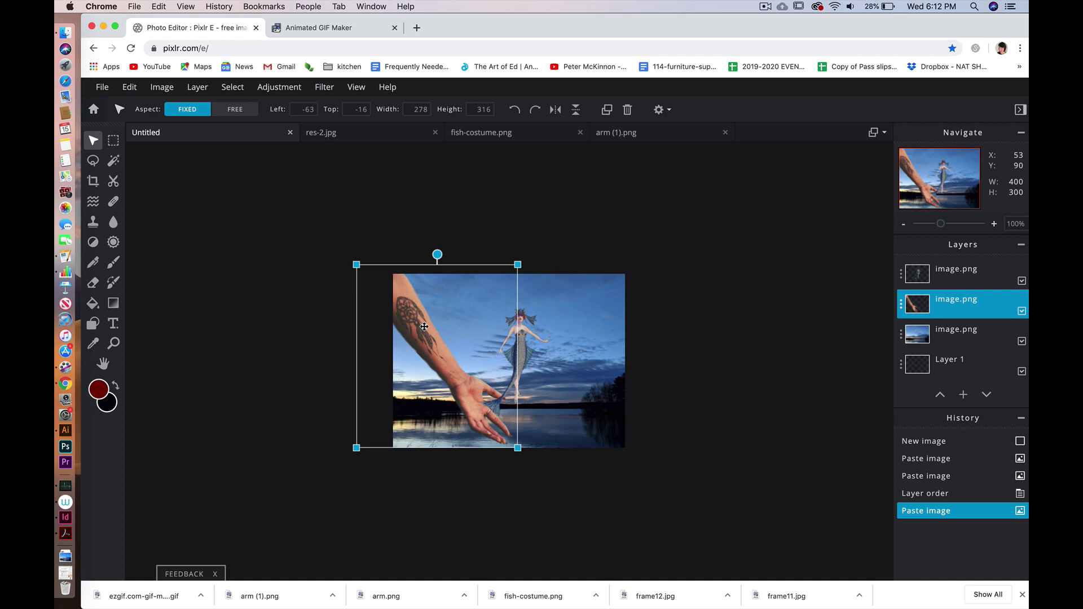
{"action": "left_click_drag", "start_coordinate": [426, 329], "coordinate": [300, 322]}
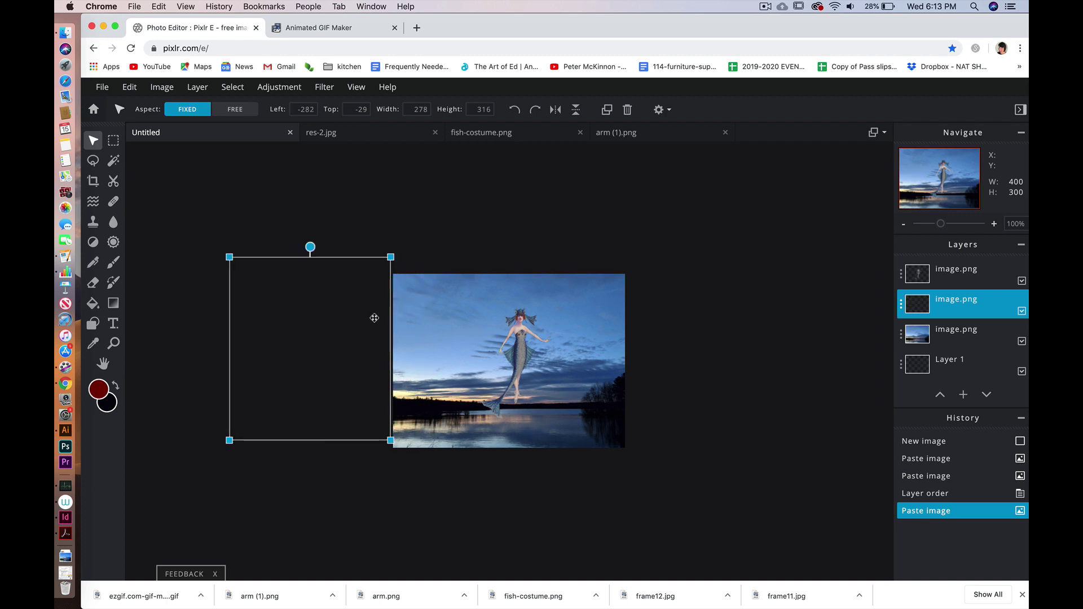
{"action": "left_click", "coordinate": [932, 261]}
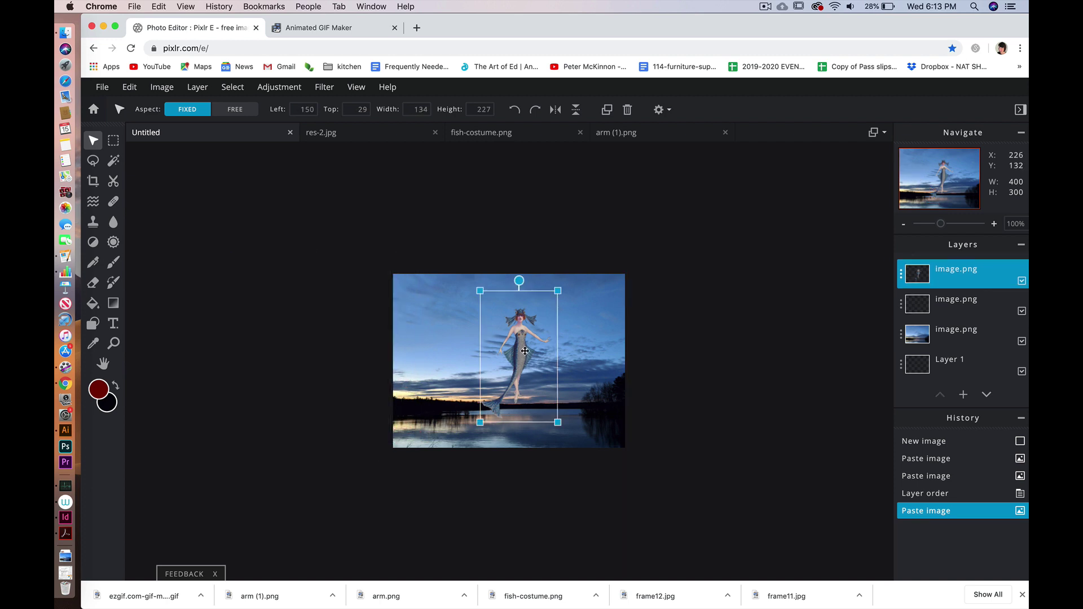
{"action": "left_click", "coordinate": [1022, 281]}
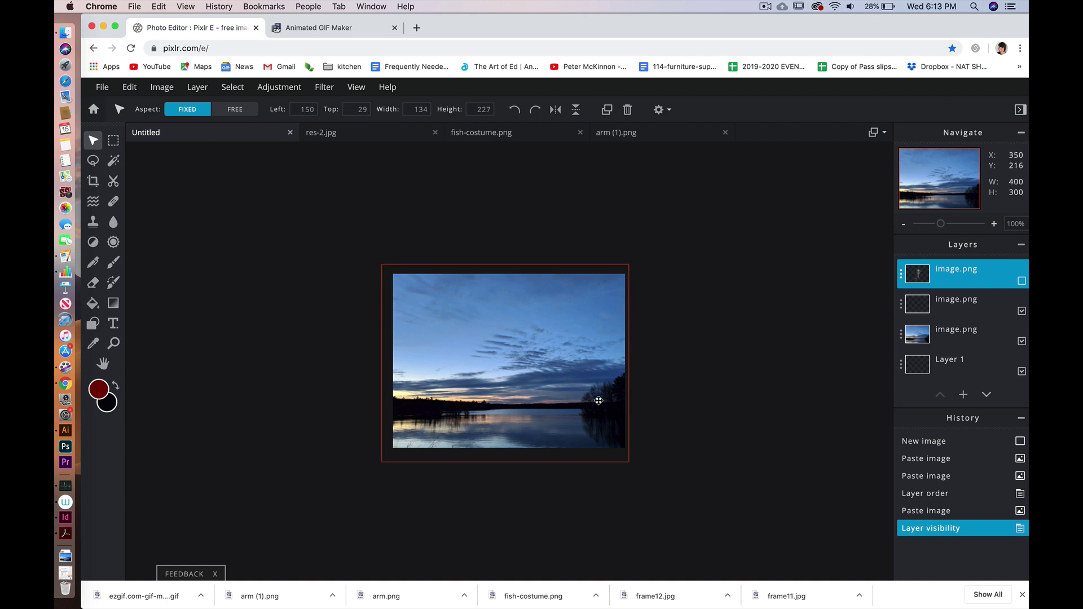
Download the landscape-only canvas as a JPG named frame1 with the quality raised.
{"action": "left_click", "coordinate": [103, 87]}
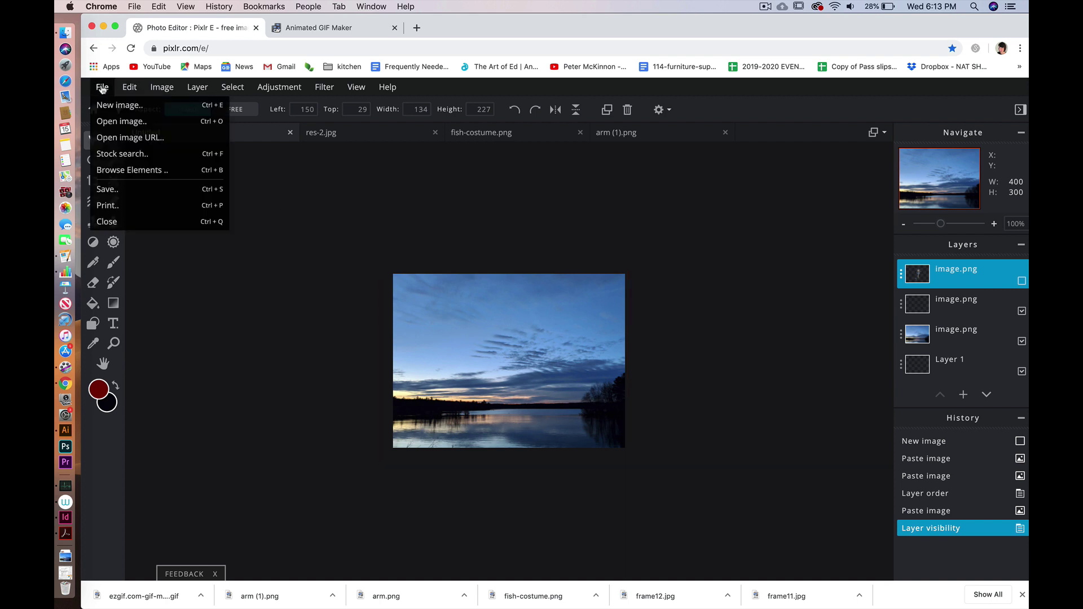
{"action": "left_click", "coordinate": [113, 189]}
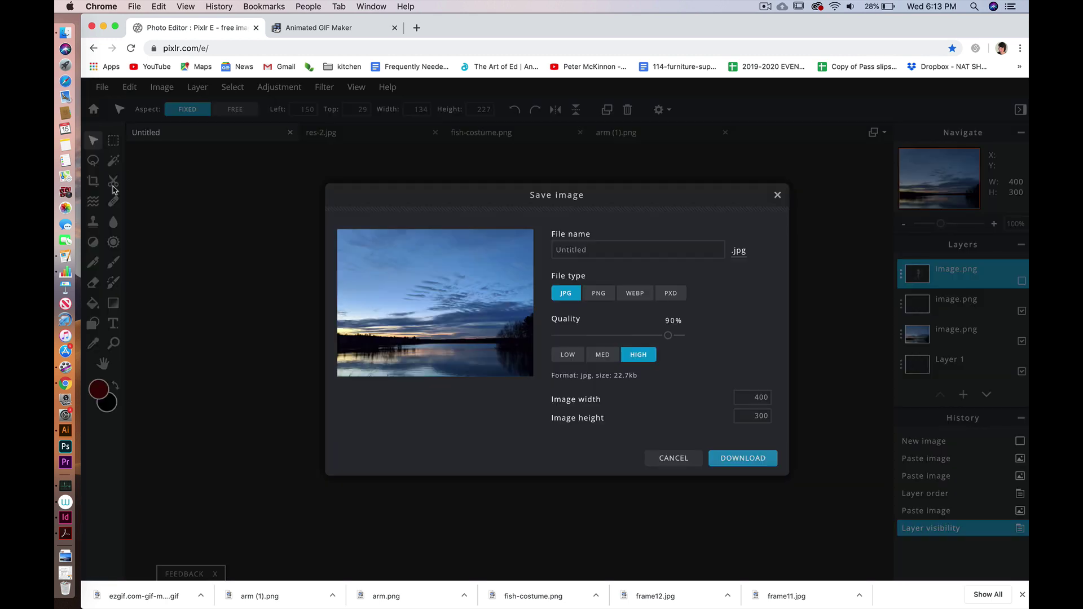
{"action": "left_click", "coordinate": [601, 250]}
{"action": "left_click_drag", "start_coordinate": [601, 250], "coordinate": [511, 248]}
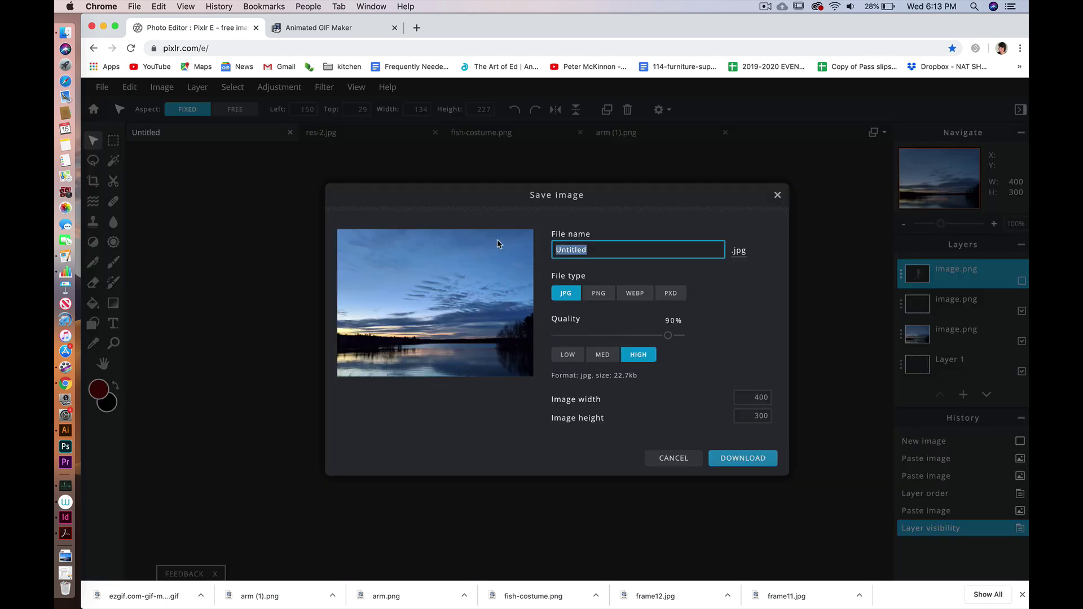
{"action": "type", "text": "frame1"}
{"action": "left_click_drag", "start_coordinate": [668, 335], "coordinate": [697, 342]}
{"action": "left_click", "coordinate": [762, 459]}
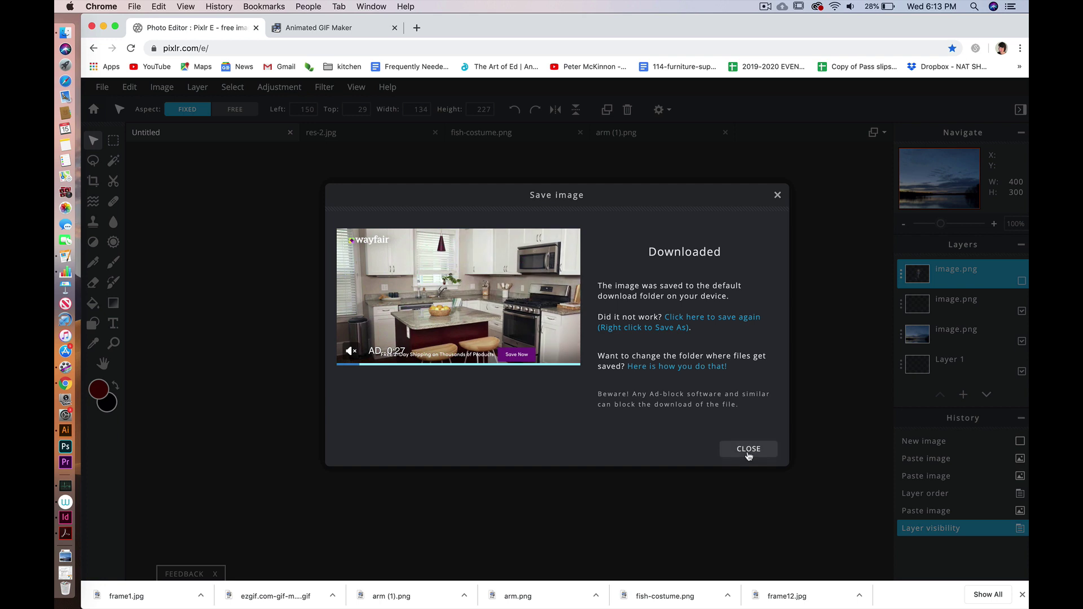
{"action": "left_click", "coordinate": [750, 451]}
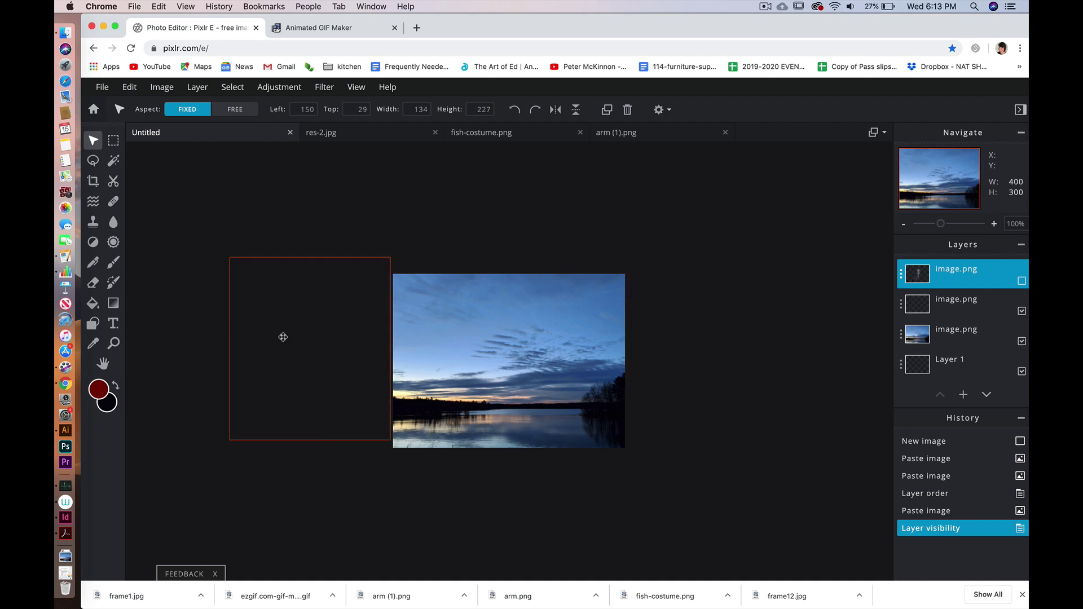
Rotate the arm counterclockwise with Free transform, place it so only the fingers enter at the canvas's left edge, and apply the transform.
{"action": "left_click_drag", "start_coordinate": [286, 336], "coordinate": [351, 323]}
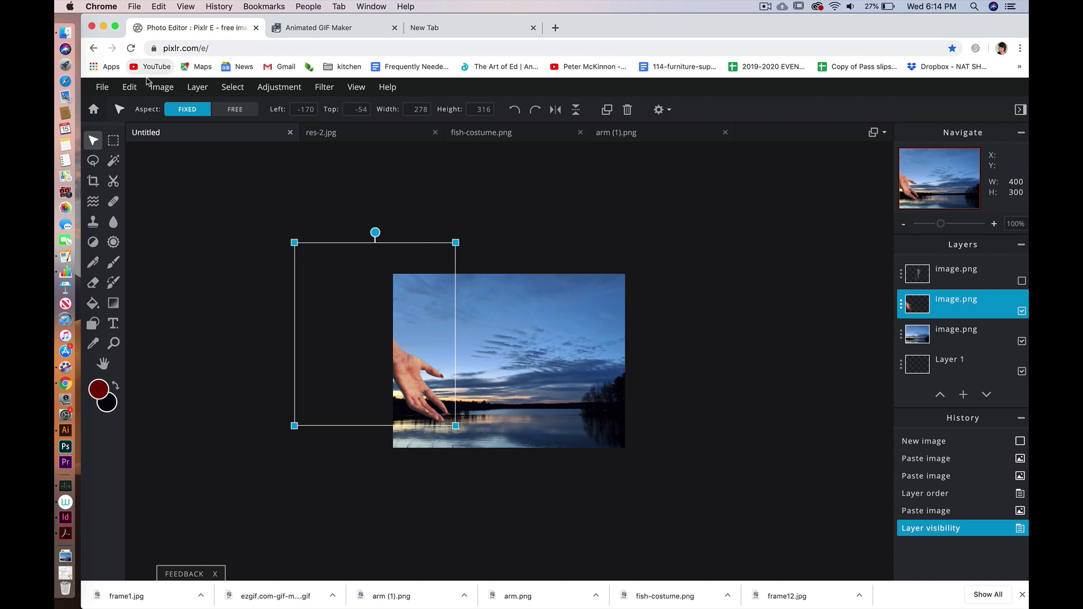
{"action": "left_click", "coordinate": [129, 88]}
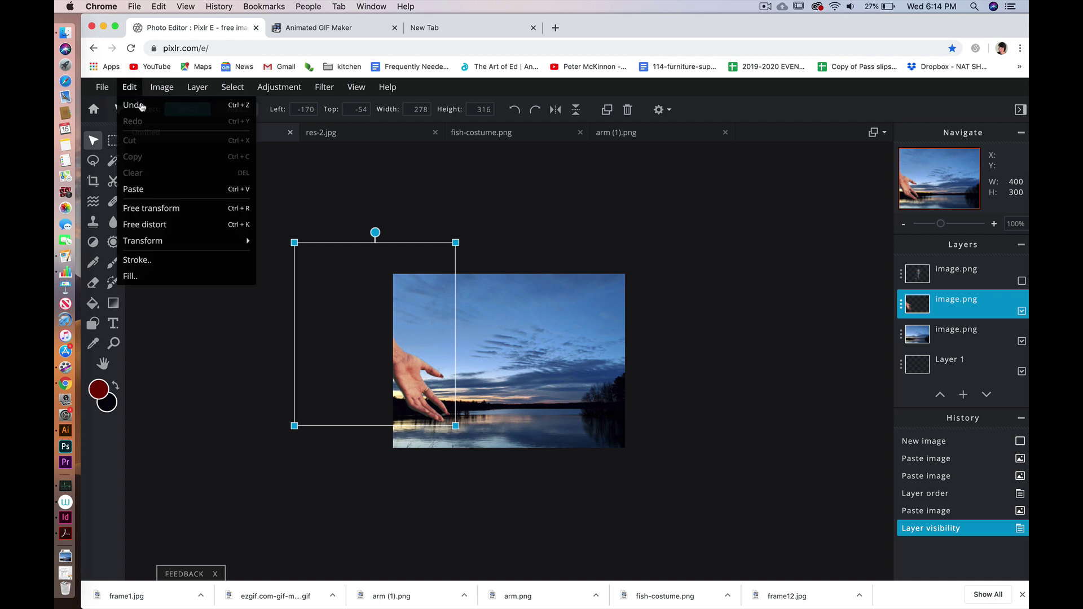
{"action": "left_click", "coordinate": [145, 206]}
{"action": "left_click_drag", "start_coordinate": [470, 231], "coordinate": [426, 218]}
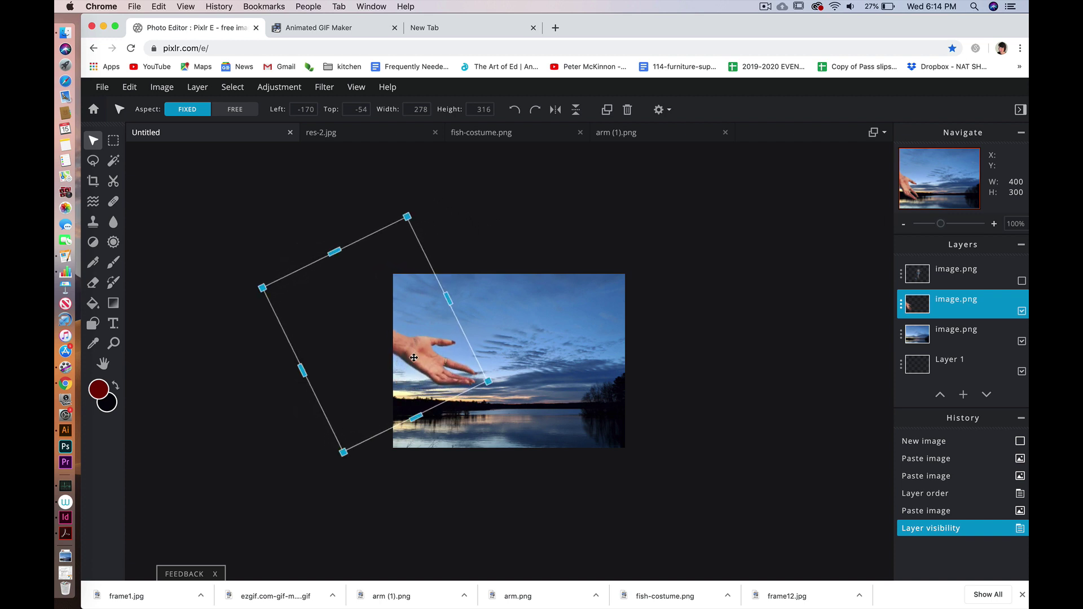
{"action": "left_click_drag", "start_coordinate": [414, 358], "coordinate": [368, 362]}
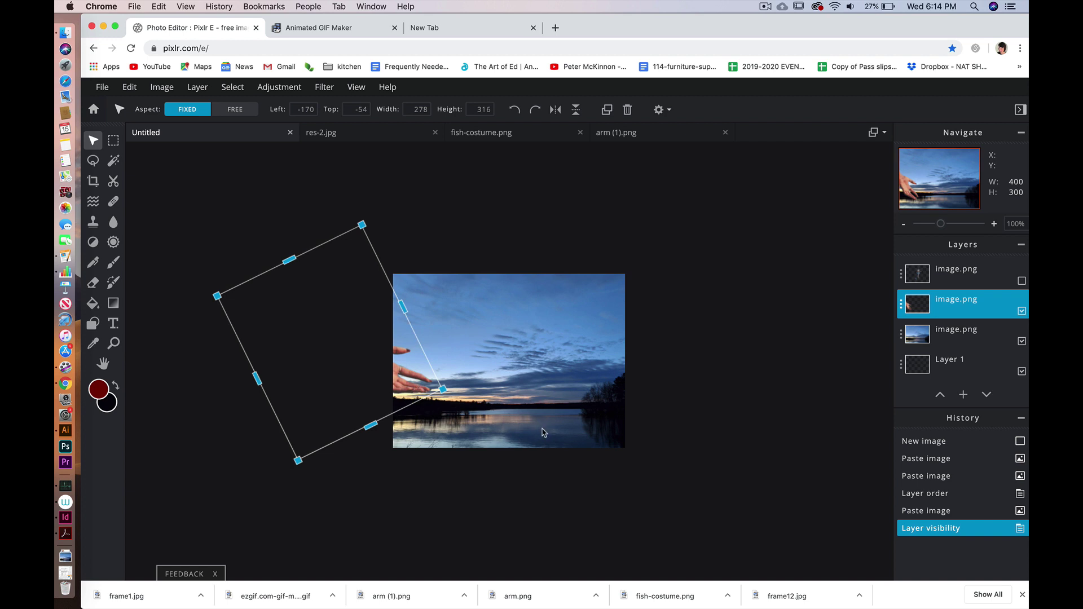
{"action": "left_click", "coordinate": [97, 143]}
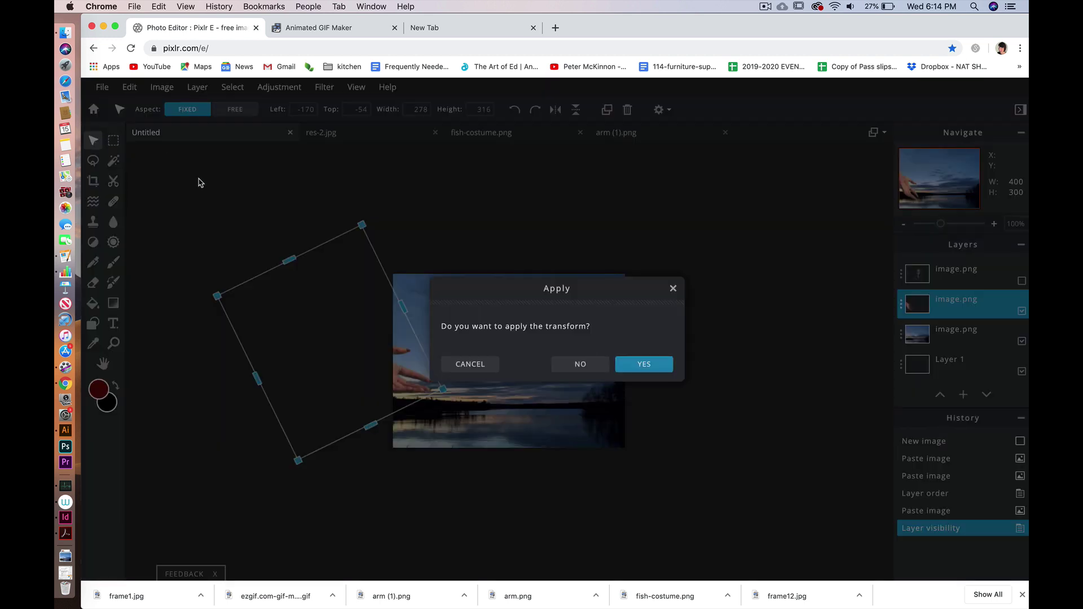
{"action": "left_click", "coordinate": [647, 362]}
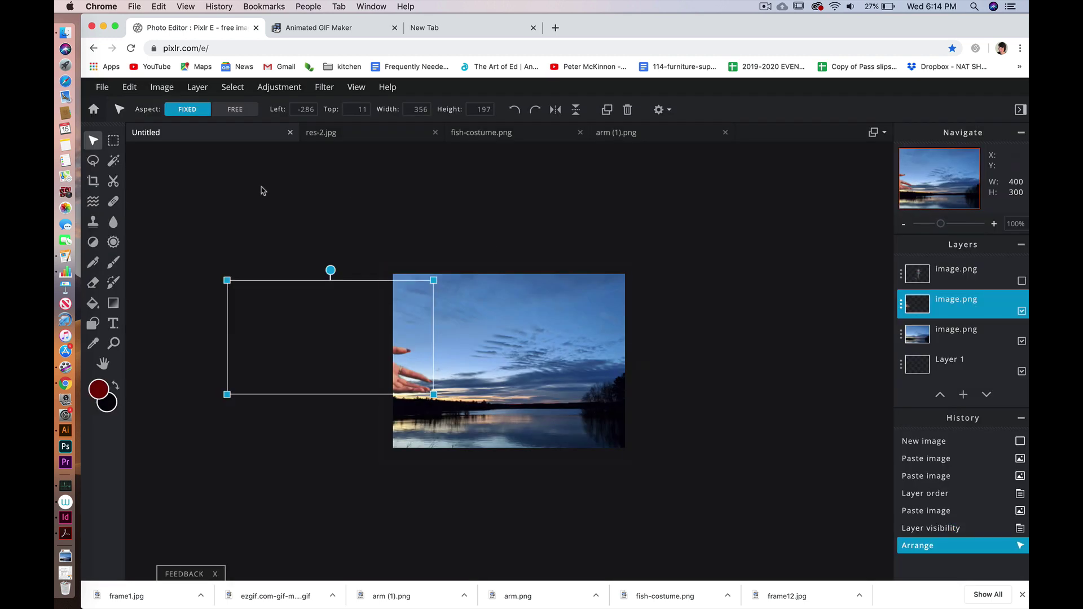
{"action": "left_click", "coordinate": [261, 192]}
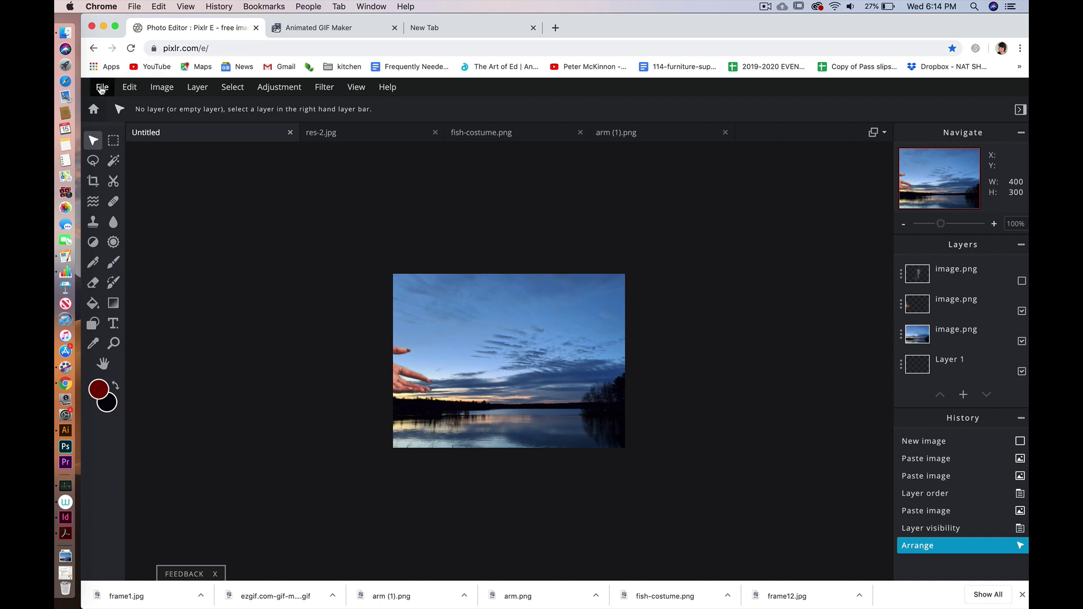
Save the canvas with the fingers entering as a JPG named frame2.
{"action": "left_click", "coordinate": [102, 88]}
{"action": "left_click", "coordinate": [116, 188]}
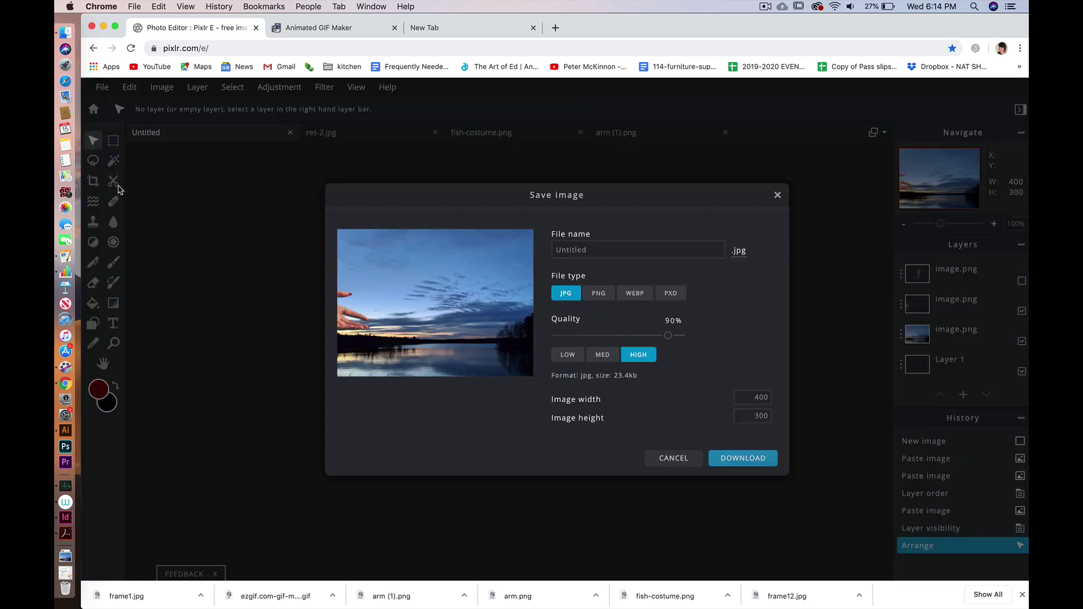
{"action": "left_click", "coordinate": [589, 252]}
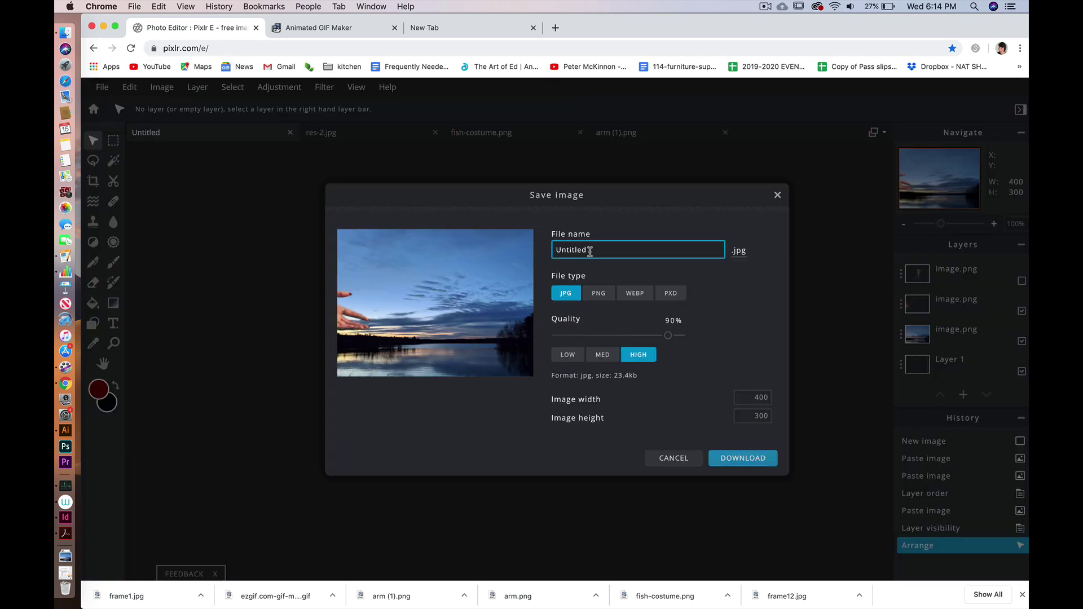
{"action": "double_click", "coordinate": [590, 252]}
{"action": "type", "text": "frame"}
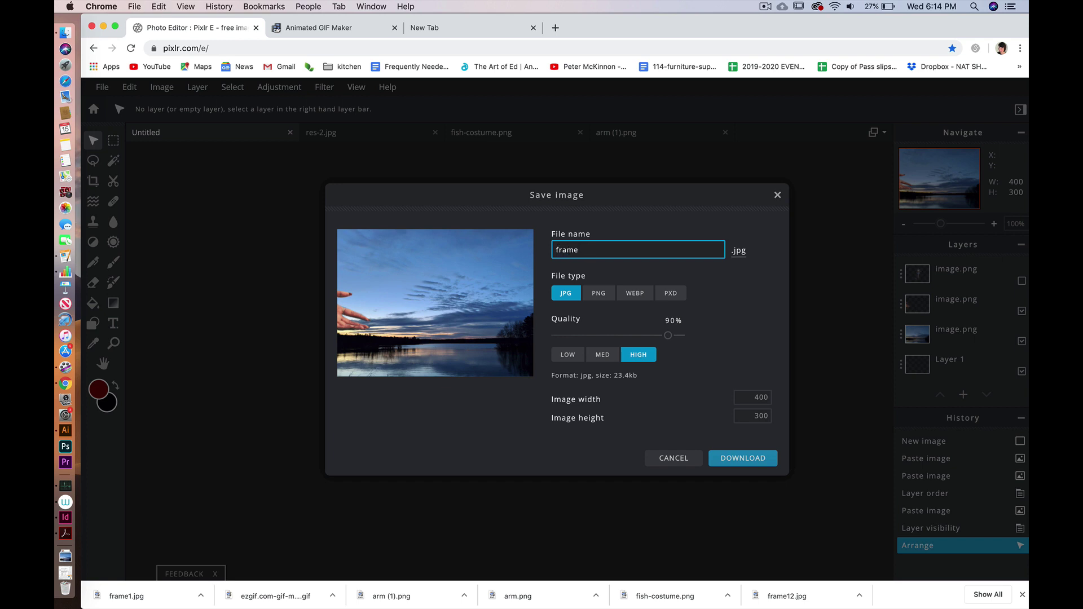
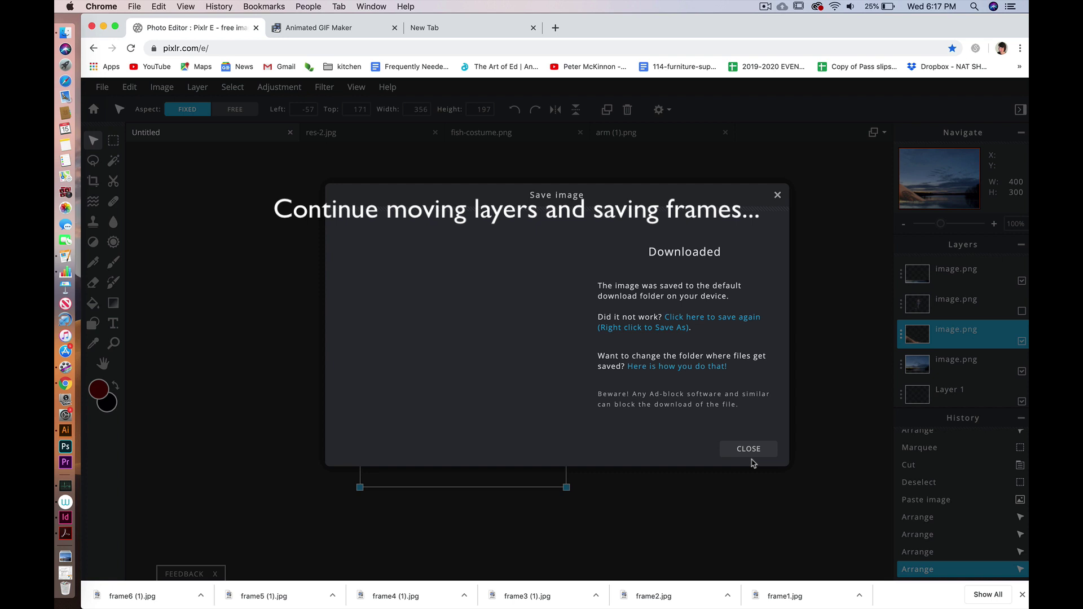
Hide the foreground water layer, show the fish-costume layer, and lower the figure to about 228 px from the canvas's top.
{"action": "left_click", "coordinate": [750, 452]}
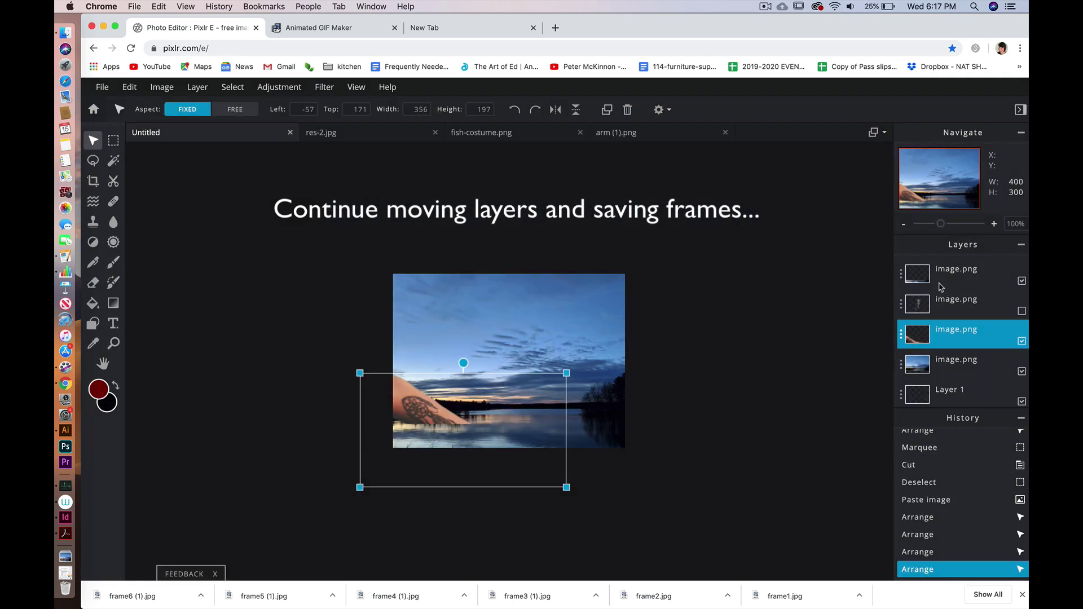
{"action": "left_click", "coordinate": [1022, 280]}
{"action": "left_click", "coordinate": [1022, 311]}
{"action": "left_click", "coordinate": [959, 304]}
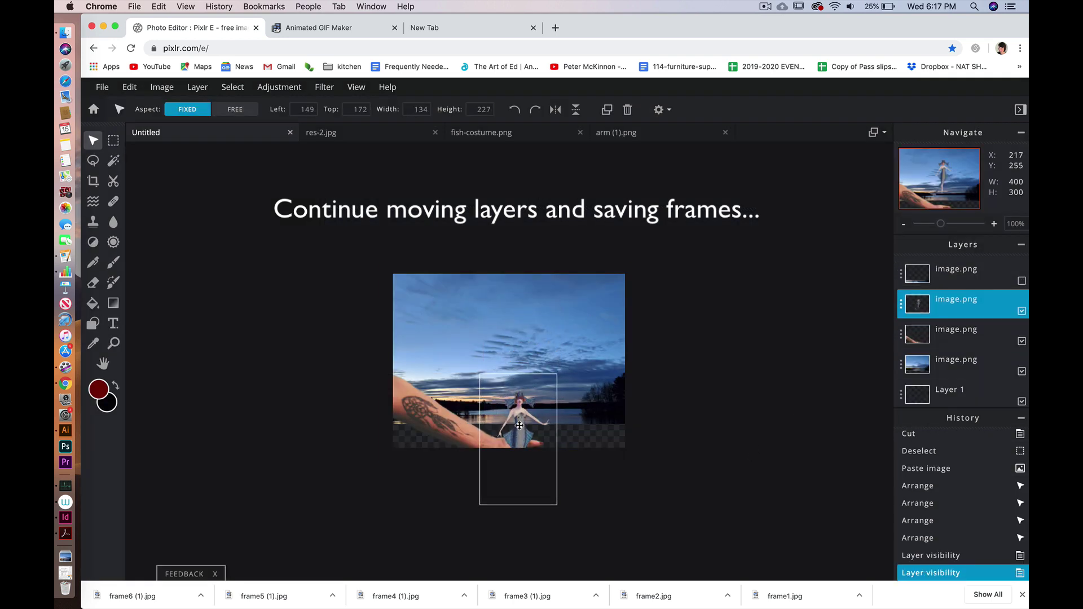
{"action": "left_click_drag", "start_coordinate": [519, 425], "coordinate": [519, 458]}
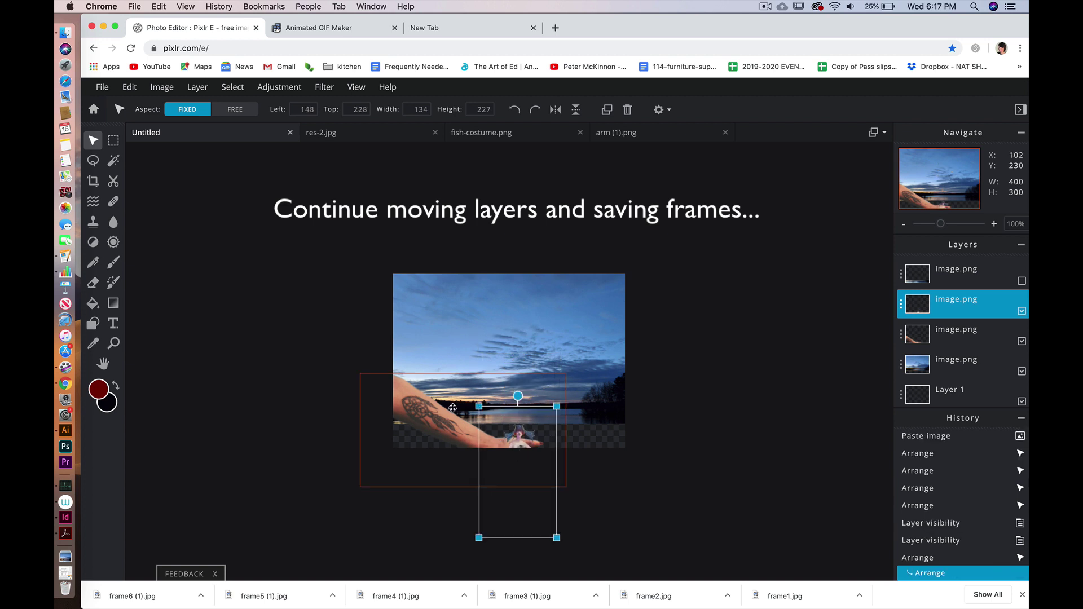
Show the foreground water layer again and lower the arm behind it to about 240 px from the canvas's top.
{"action": "left_click", "coordinate": [1022, 281]}
{"action": "left_click", "coordinate": [413, 401]}
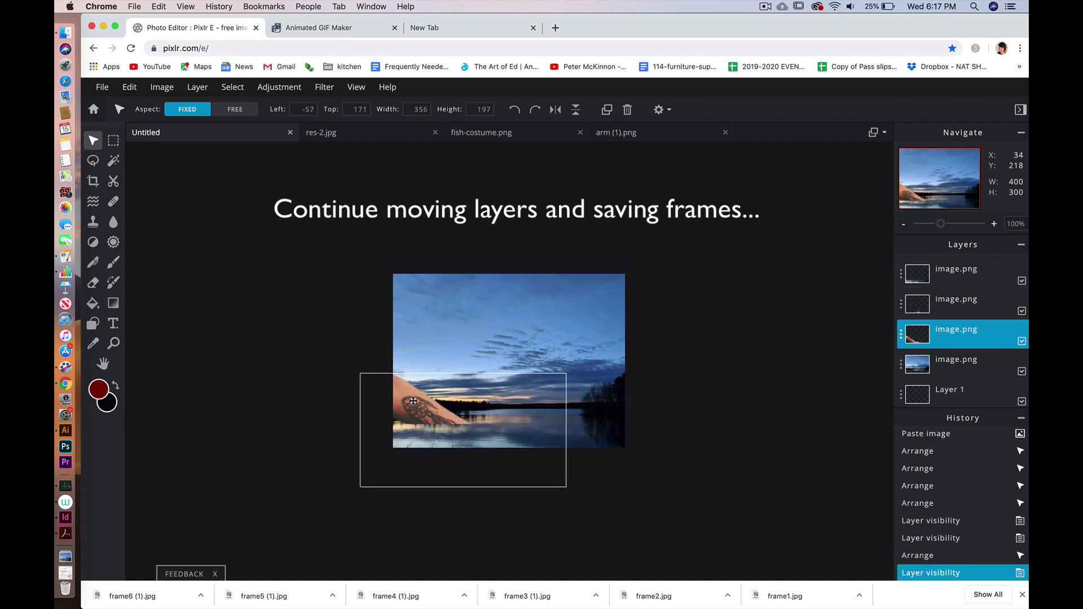
{"action": "left_click_drag", "start_coordinate": [413, 400], "coordinate": [414, 440]}
Download the canvas with the arm sunk into the water as a JPG named frame7.
{"action": "left_click", "coordinate": [102, 87]}
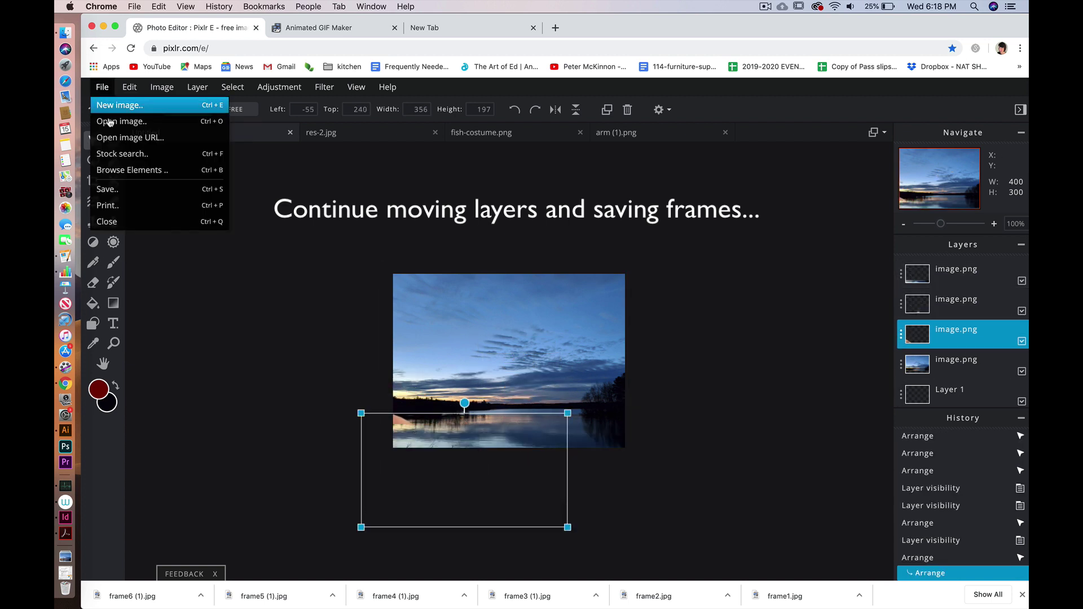
{"action": "left_click", "coordinate": [107, 189]}
{"action": "type", "text": "frame"}
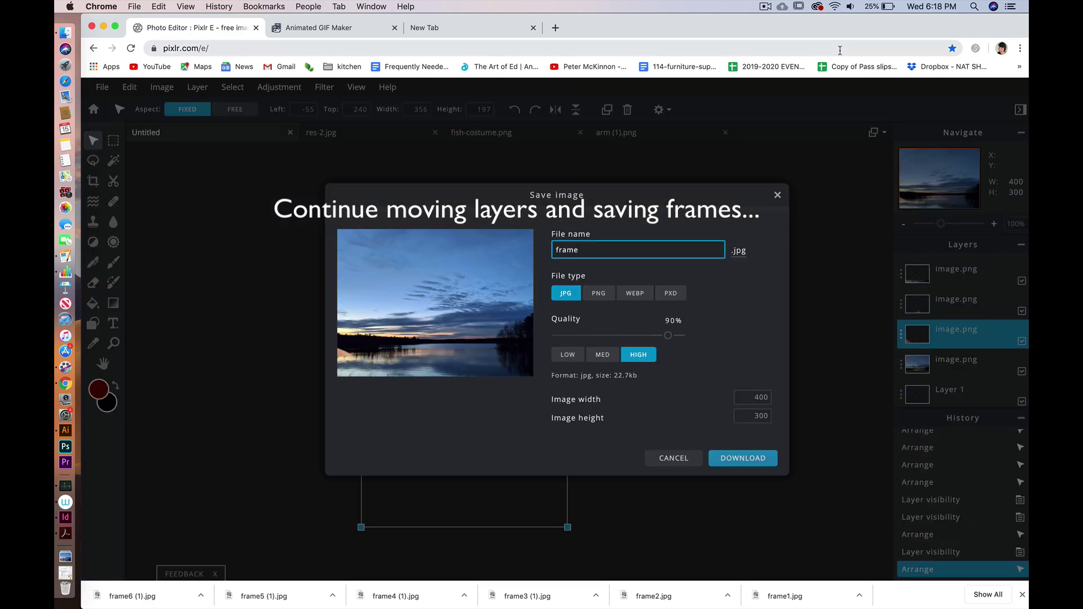
{"action": "type", "text": "7"}
{"action": "left_click", "coordinate": [734, 458]}
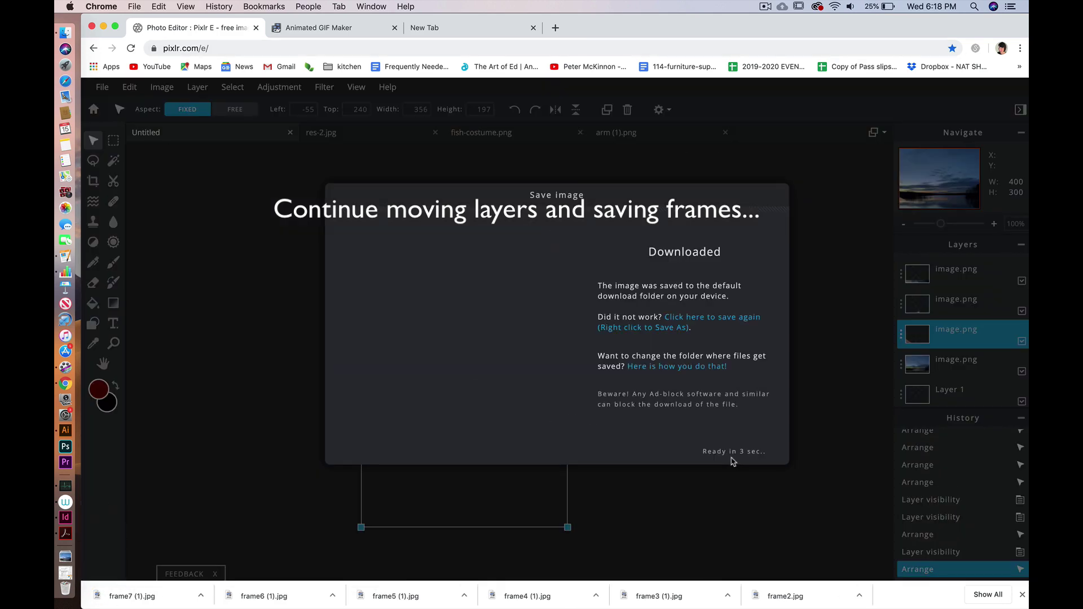
{"action": "left_click", "coordinate": [745, 451]}
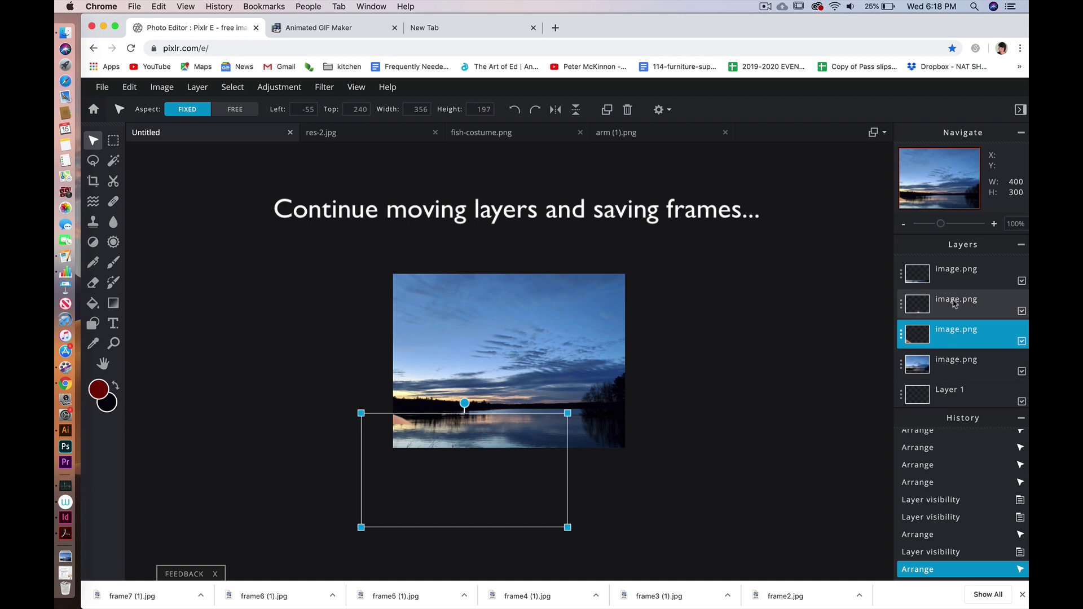
Raise the fish-costume figure to about 187 px and the arm to about 229 px from the canvas's top, both behind the foreground water.
{"action": "left_click", "coordinate": [1022, 281]}
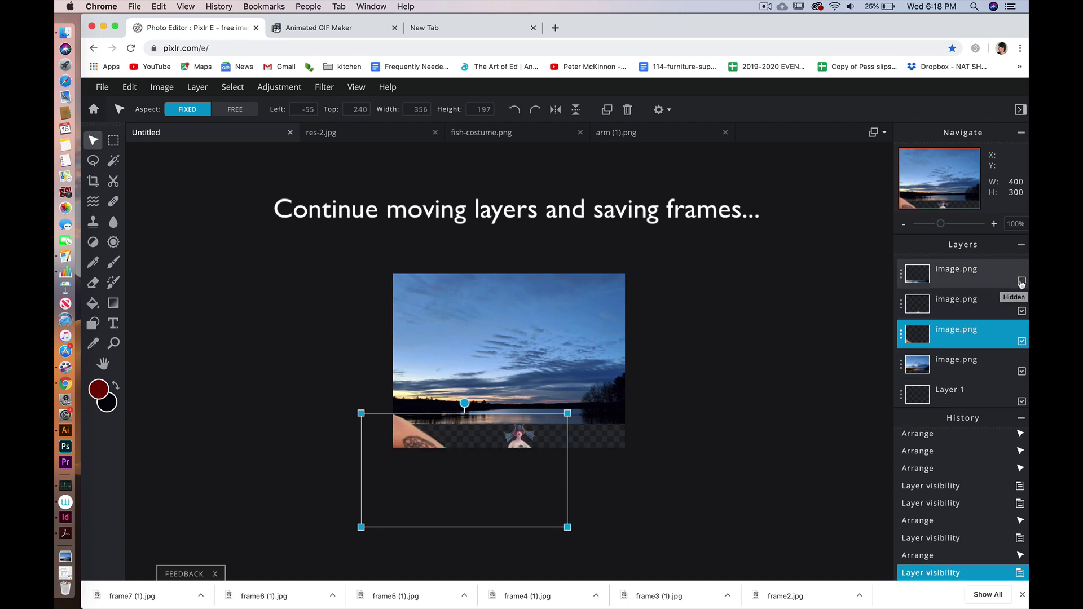
{"action": "left_click", "coordinate": [1022, 281]}
{"action": "left_click", "coordinate": [959, 305]}
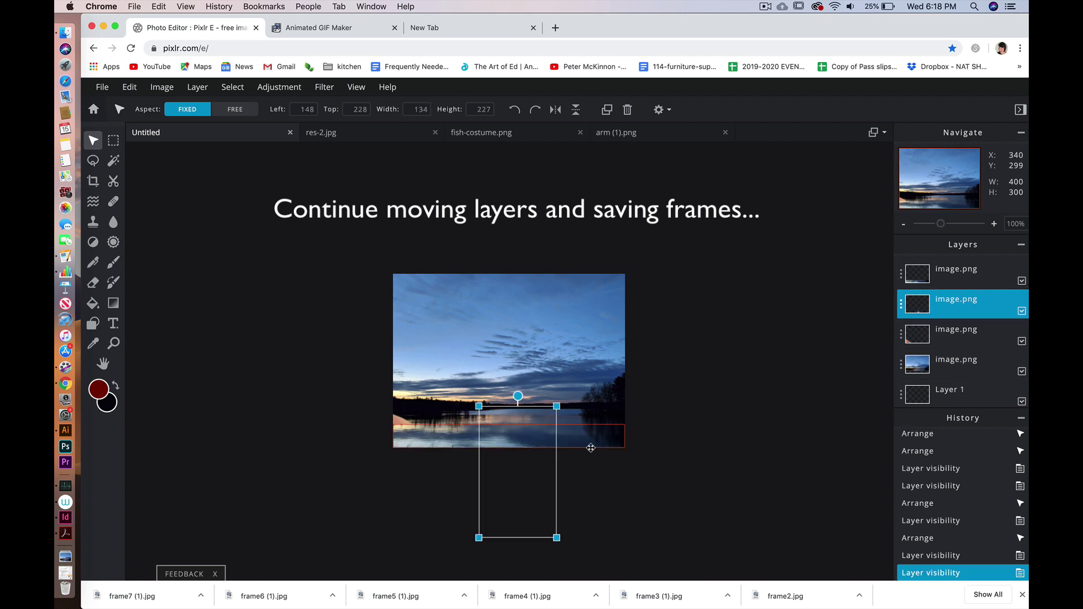
{"action": "key", "text": "Up"}
{"action": "key", "text": "Up"}
{"action": "key", "text": "Up"}
{"action": "key", "text": "Up"}
{"action": "key", "text": "Up"}
{"action": "key", "text": "Up"}
{"action": "key", "text": "Up"}
{"action": "key", "text": "Up"}
{"action": "key", "text": "Up"}
{"action": "key", "text": "Up"}
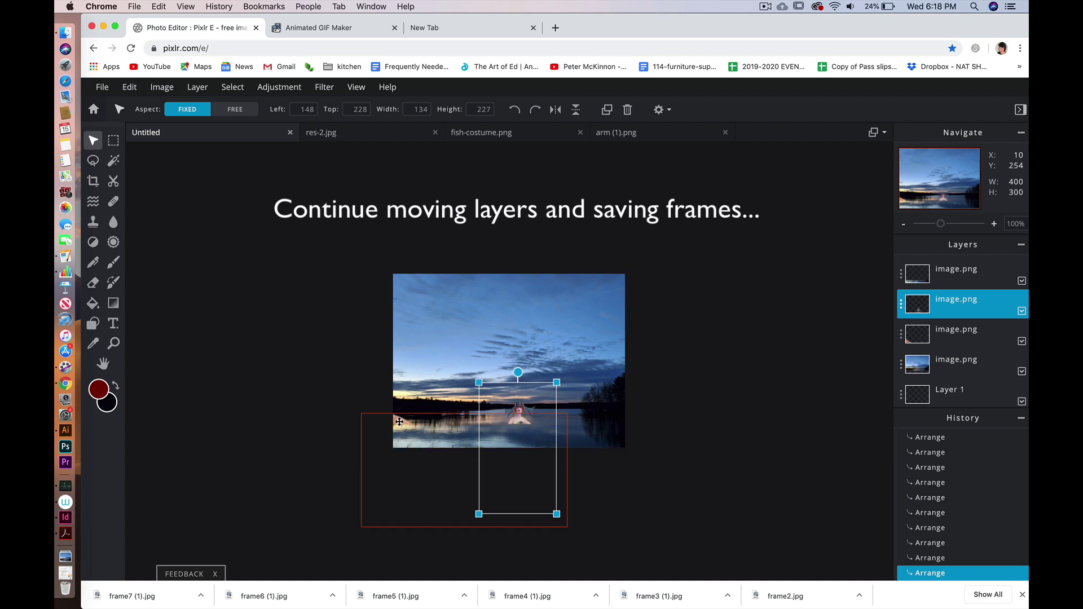
{"action": "left_click", "coordinate": [399, 422]}
{"action": "left_click", "coordinate": [246, 262]}
Download the canvas with the figure's head and arm emerging from the water as a JPG named frame8.
{"action": "left_click", "coordinate": [102, 87]}
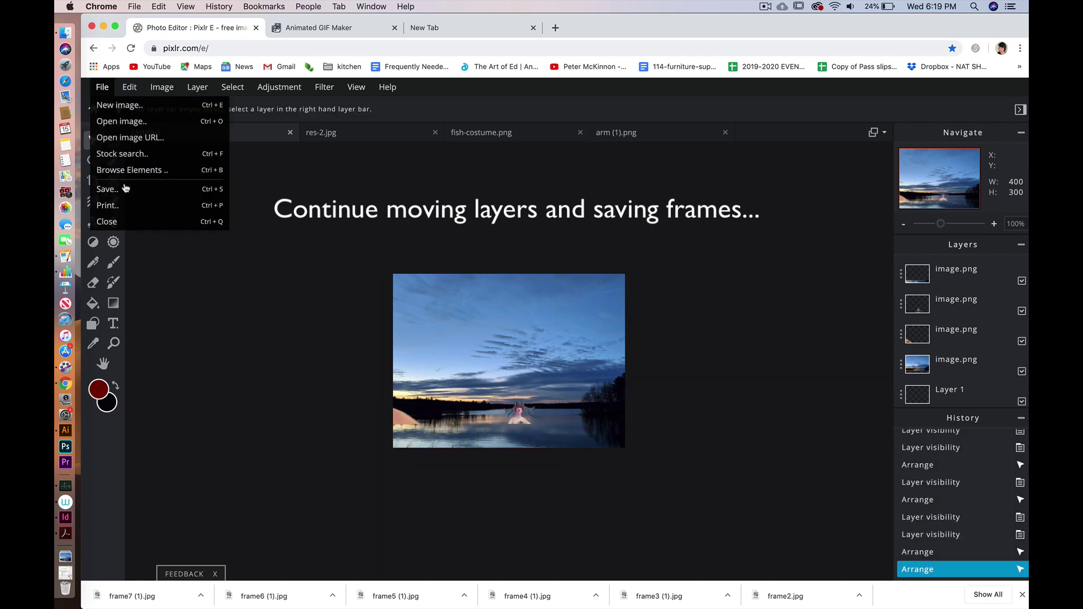
{"action": "left_click", "coordinate": [109, 186]}
{"action": "type", "text": "frame8"}
{"action": "left_click", "coordinate": [745, 458]}
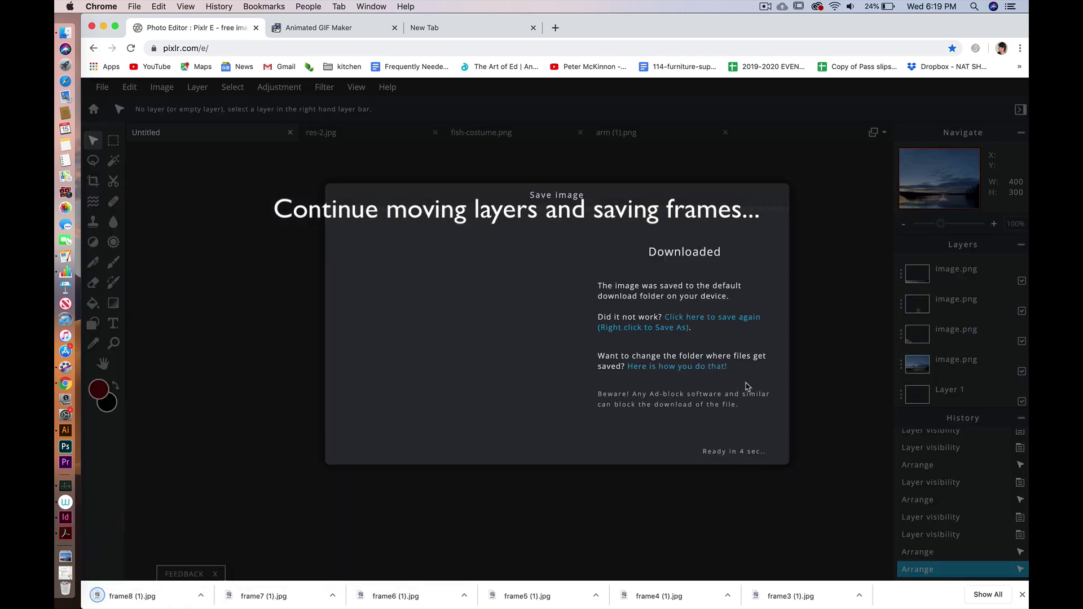
{"action": "left_click", "coordinate": [769, 449]}
Raise the fish-costume figure until its arms clear the water, hiding the foreground water layer briefly to check the placement.
{"action": "left_click", "coordinate": [402, 424]}
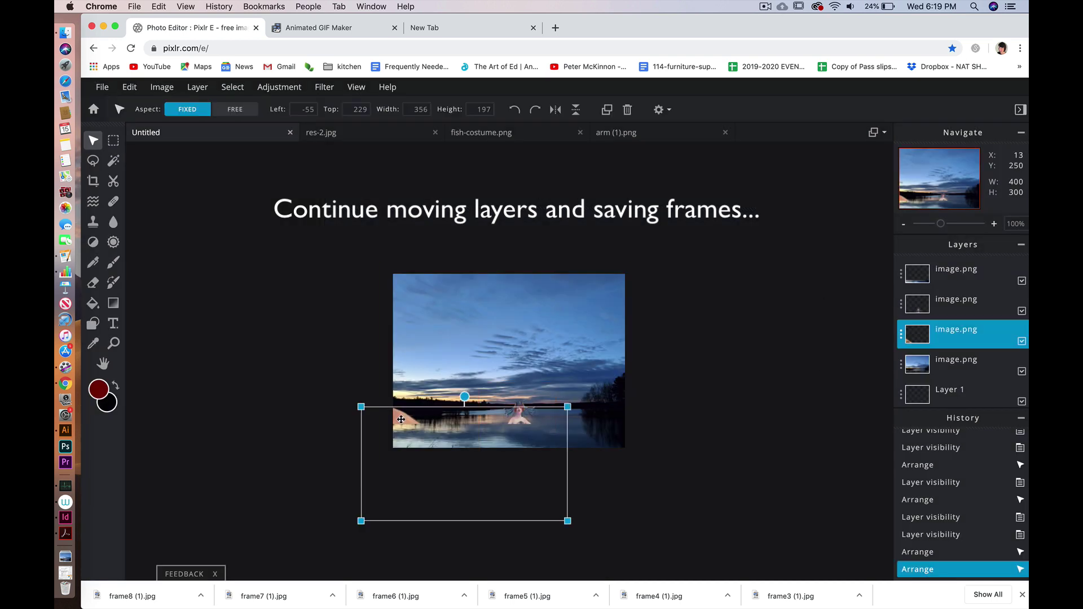
{"action": "left_click", "coordinate": [963, 305]}
{"action": "key", "text": "shift+Up"}
{"action": "key", "text": "shift+Up"}
{"action": "key", "text": "shift+Up"}
{"action": "key", "text": "shift+Up"}
{"action": "key", "text": "shift+Up"}
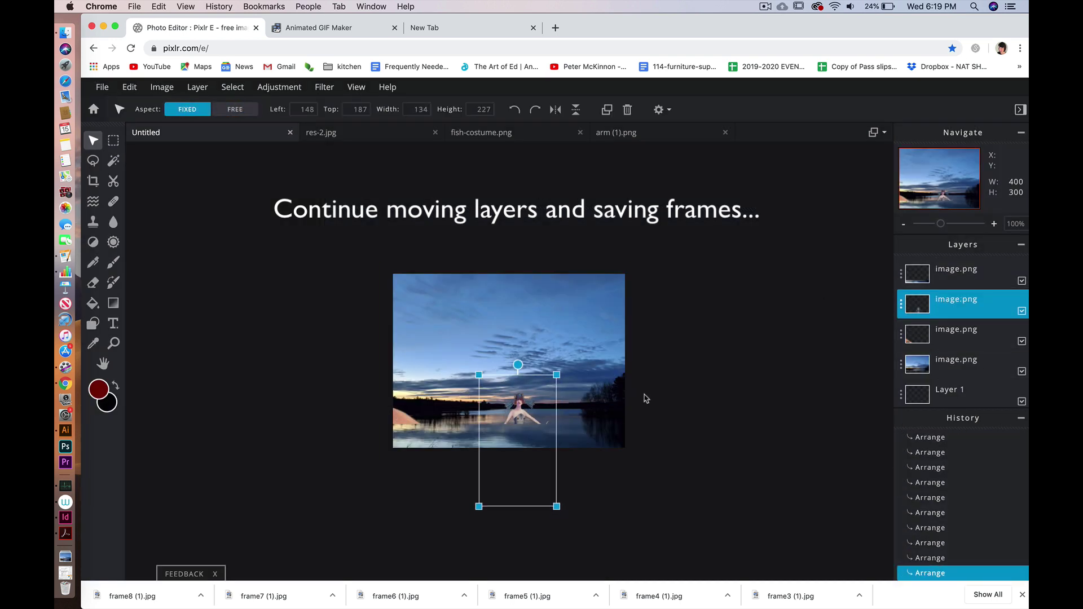
{"action": "left_click", "coordinate": [962, 274]}
{"action": "left_click", "coordinate": [1022, 280]}
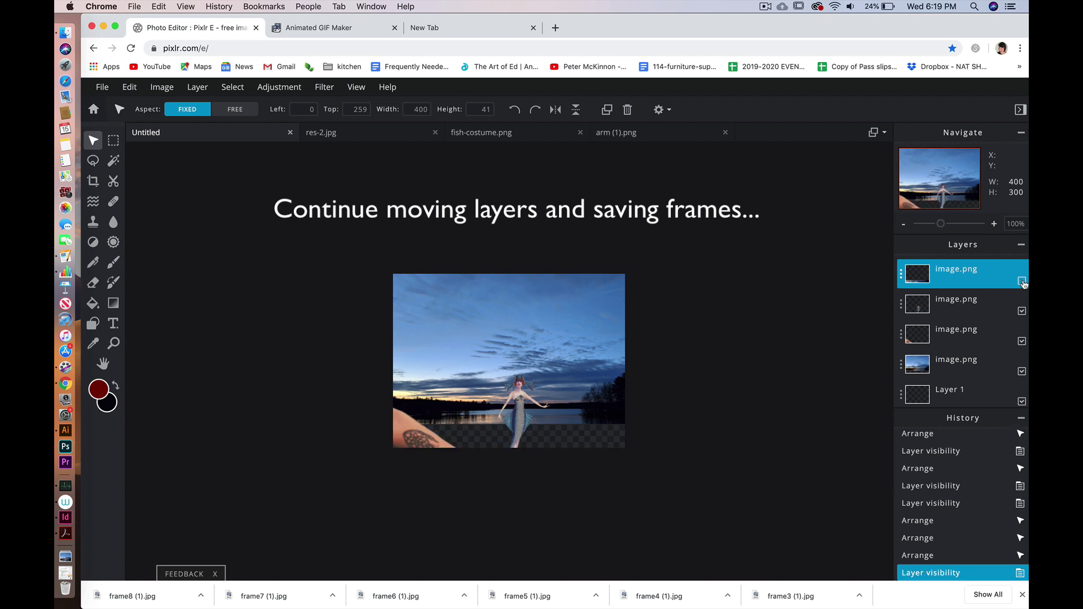
{"action": "left_click", "coordinate": [1022, 280]}
Download the canvas with the figure risen to its waist as a JPG named frame9.
{"action": "key", "text": "super+s"}
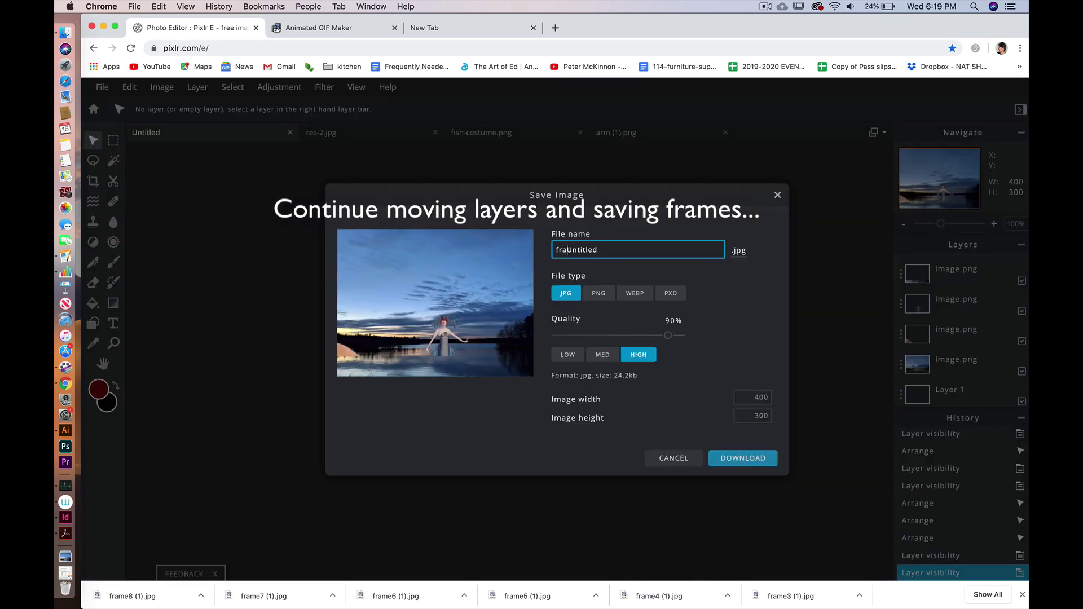
{"action": "type", "text": "frame9"}
{"action": "left_click", "coordinate": [741, 459]}
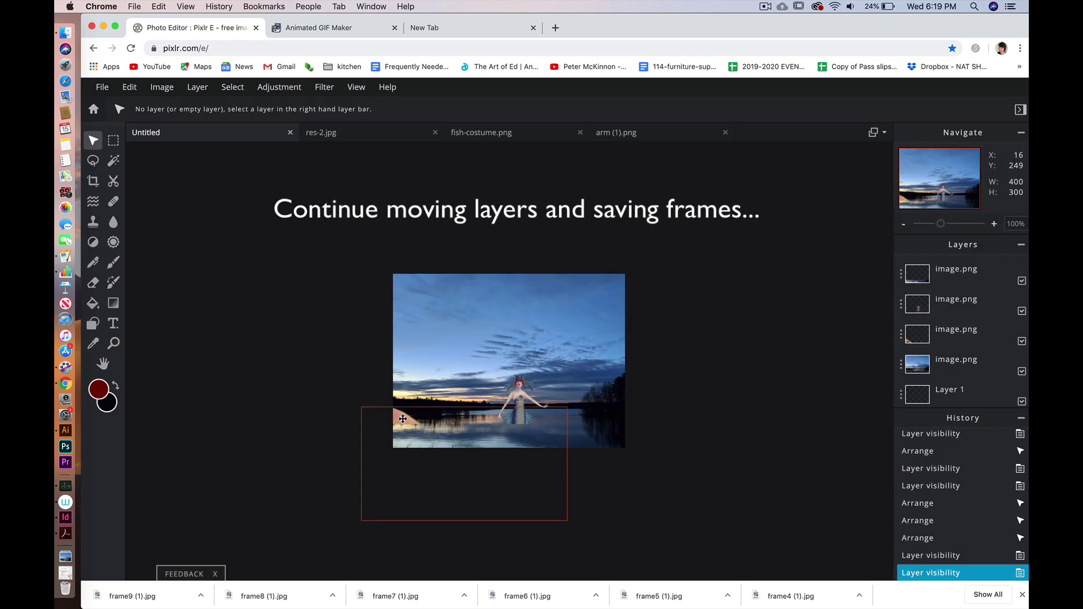
Raise the arm until its hand emerges from the water, and place the figure above it about 139 px from left and 91 px from top.
{"action": "left_click", "coordinate": [402, 412]}
{"action": "left_click_drag", "start_coordinate": [402, 411], "coordinate": [402, 378]}
{"action": "left_click_drag", "start_coordinate": [517, 405], "coordinate": [513, 374]}
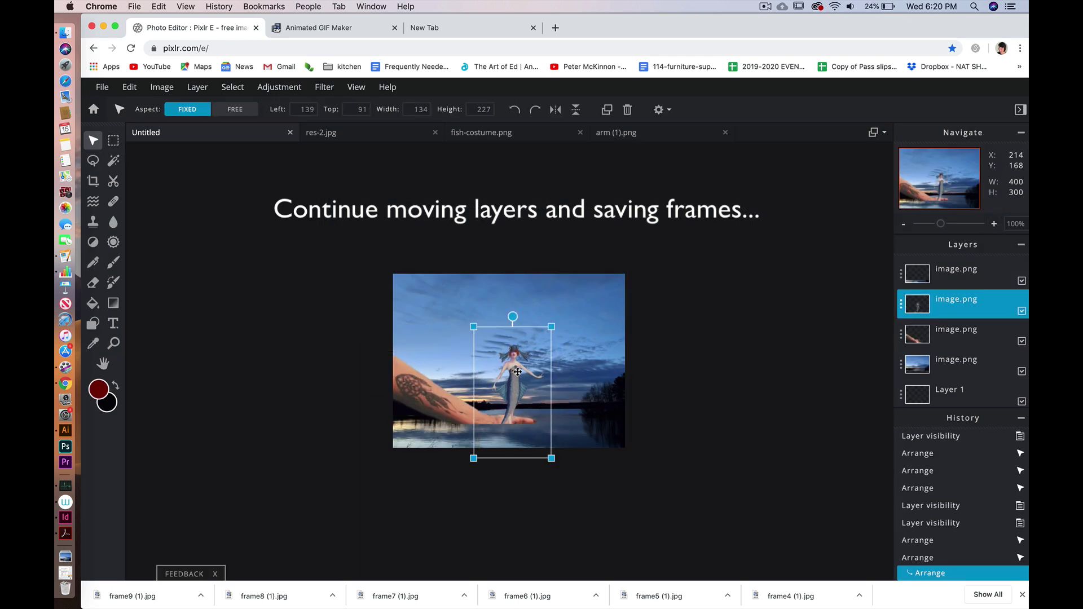
Download the canvas with the hand emerging beneath the figure as a JPG named frame10.
{"action": "left_click", "coordinate": [103, 87]}
{"action": "left_click", "coordinate": [130, 186]}
{"action": "type", "text": "frame10"}
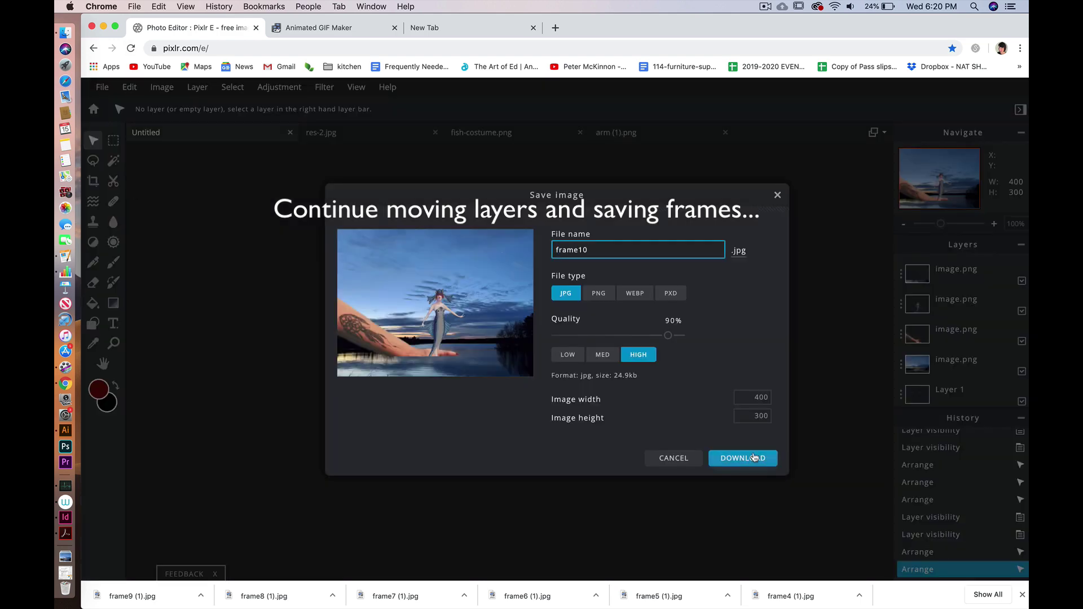
{"action": "left_click", "coordinate": [743, 458]}
{"action": "left_click", "coordinate": [750, 450]}
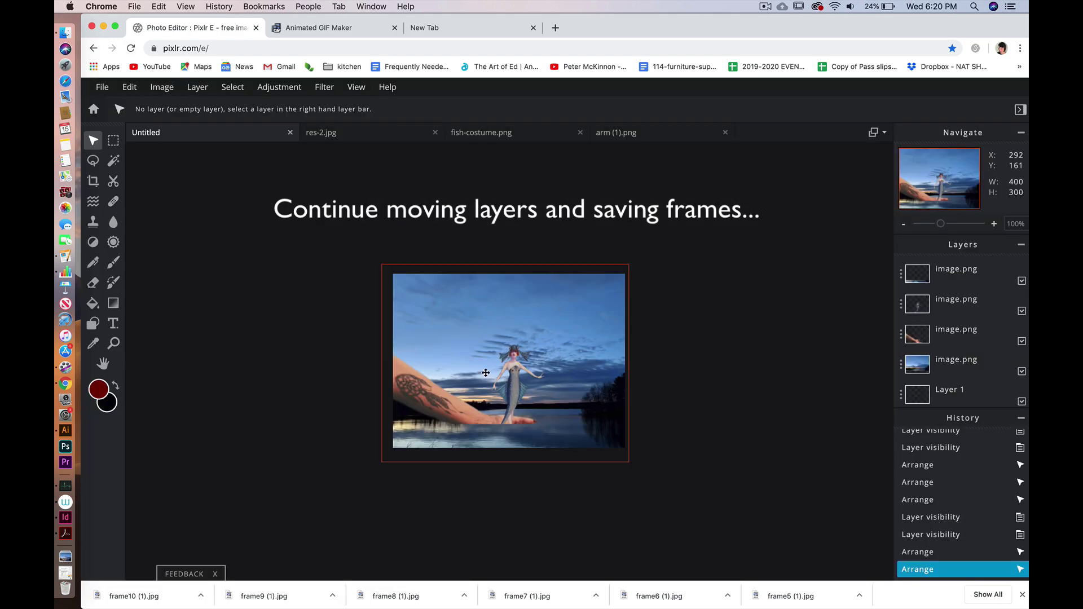
Raise the arm further so the whole hand shows at the waterline, and lift the fish-costume figure with it.
{"action": "left_click", "coordinate": [425, 398]}
{"action": "left_click_drag", "start_coordinate": [425, 398], "coordinate": [429, 367]}
{"action": "left_click_drag", "start_coordinate": [516, 389], "coordinate": [516, 358]}
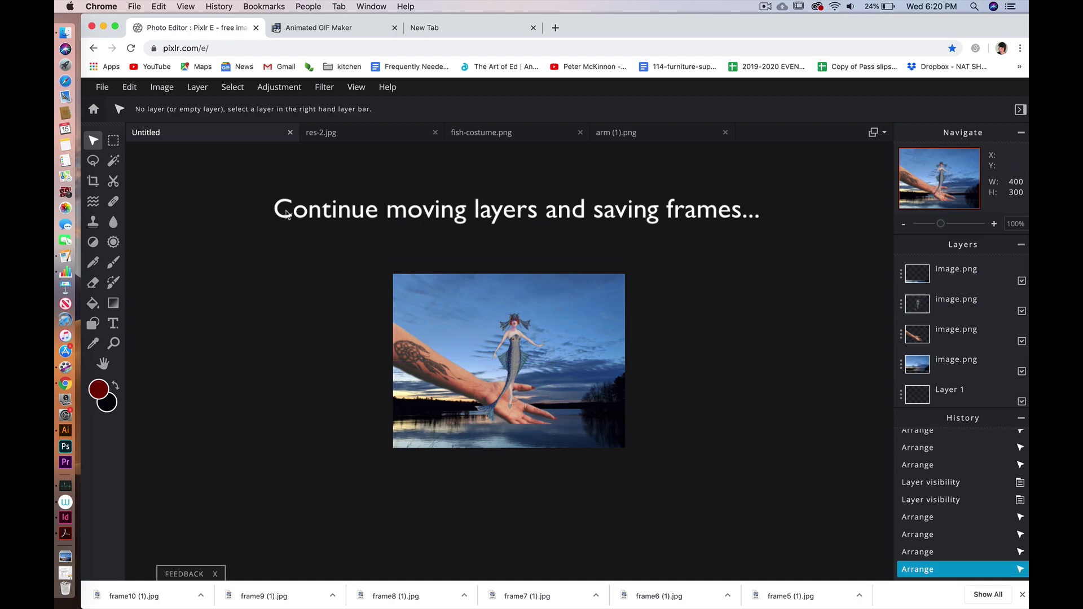
Download the canvas with the figure standing over the open hand as a JPG named frame12.
{"action": "left_click", "coordinate": [102, 86]}
{"action": "left_click", "coordinate": [120, 187]}
{"action": "type", "text": "frame11"}
{"action": "key", "text": "BackSpace"}
{"action": "type", "text": "2"}
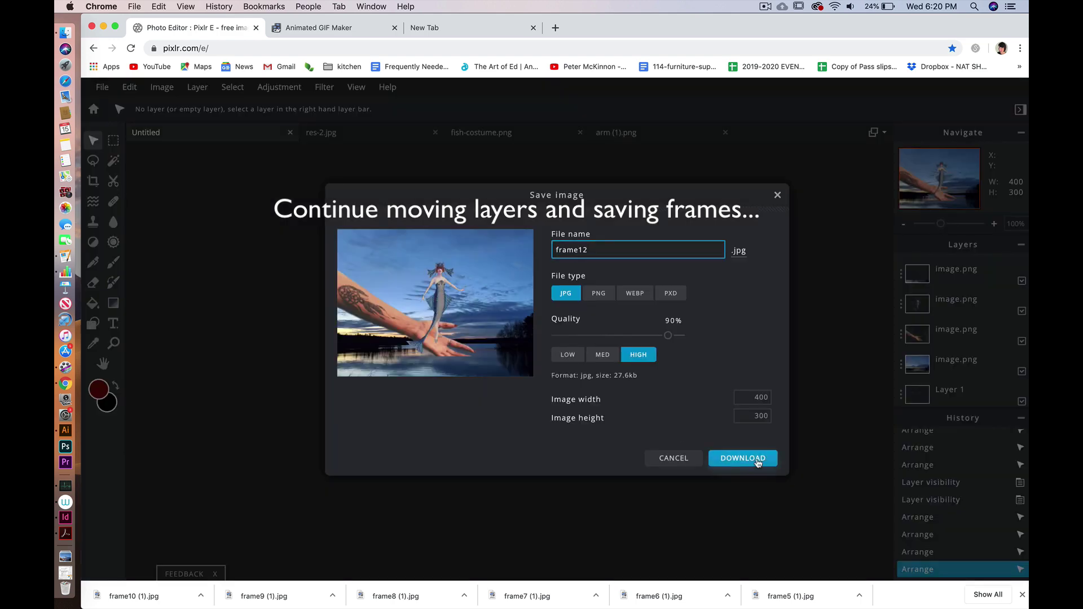
{"action": "left_click", "coordinate": [757, 457]}
{"action": "left_click", "coordinate": [749, 448]}
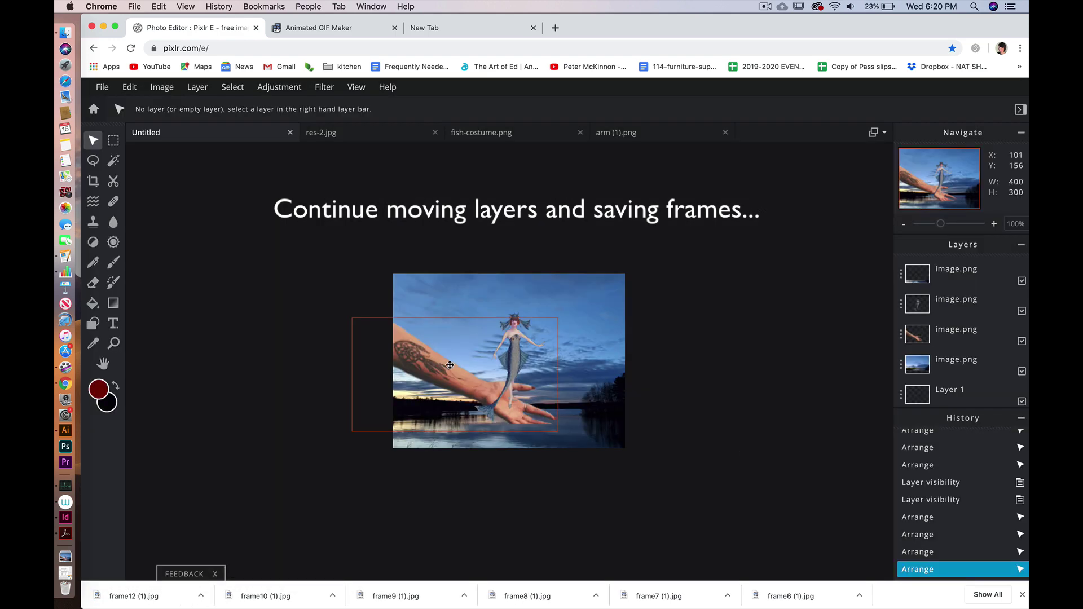
Lift the arm clear of the water and move the figure up with it to about -5 px from the canvas's top.
{"action": "left_click", "coordinate": [522, 370]}
{"action": "left_click", "coordinate": [521, 358]}
{"action": "left_click_drag", "start_coordinate": [521, 357], "coordinate": [521, 337]}
{"action": "left_click", "coordinate": [320, 288]}
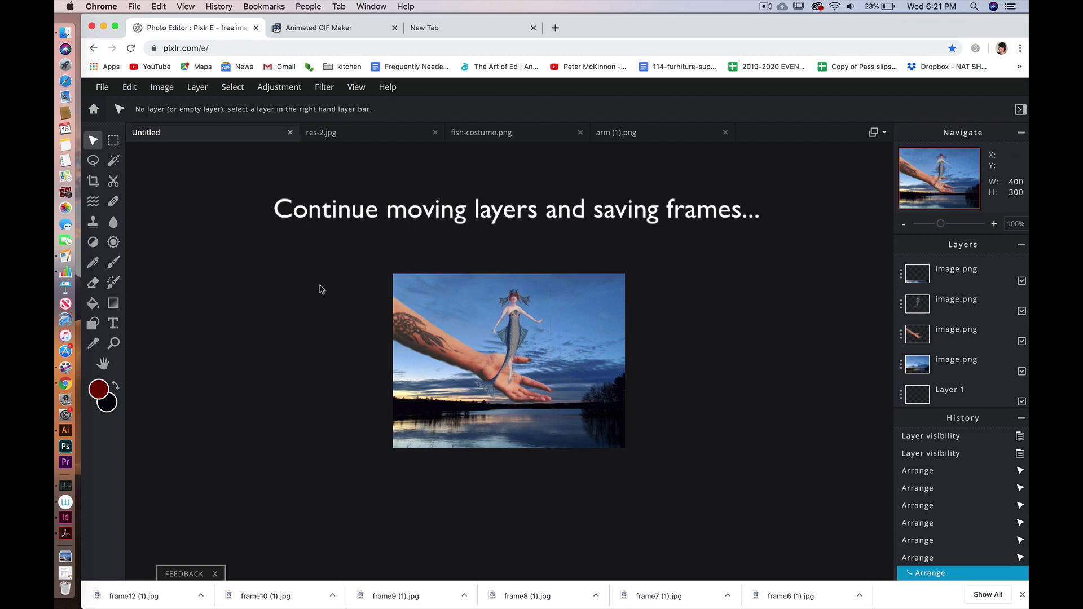
{"action": "left_click", "coordinate": [103, 87]}
{"action": "left_click", "coordinate": [842, 272]}
{"action": "left_click", "coordinate": [162, 87]}
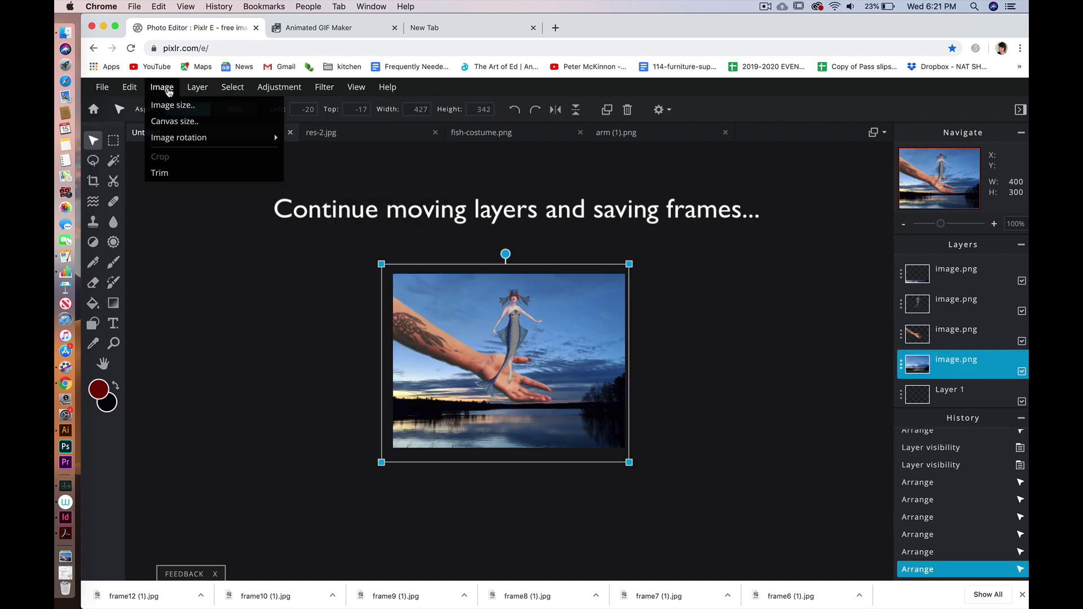
{"action": "left_click", "coordinate": [279, 79]}
{"action": "left_click", "coordinate": [279, 79]}
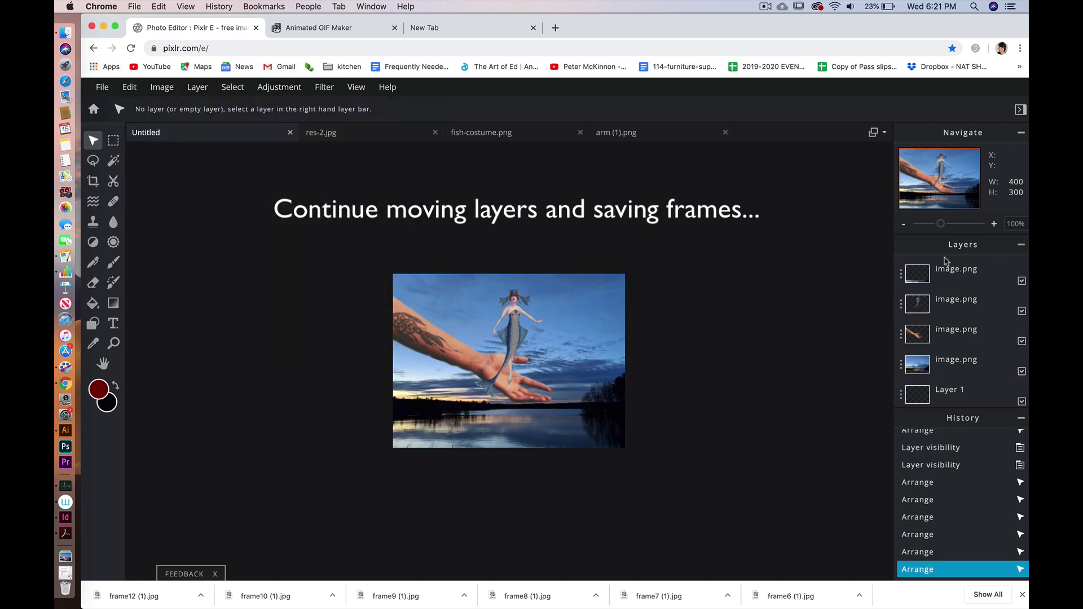
{"action": "left_click", "coordinate": [720, 342]}
Download the canvas with the hand and figure above the water as a JPG named frame13.
{"action": "left_click", "coordinate": [102, 87]}
{"action": "left_click", "coordinate": [107, 189]}
{"action": "type", "text": "frame13"}
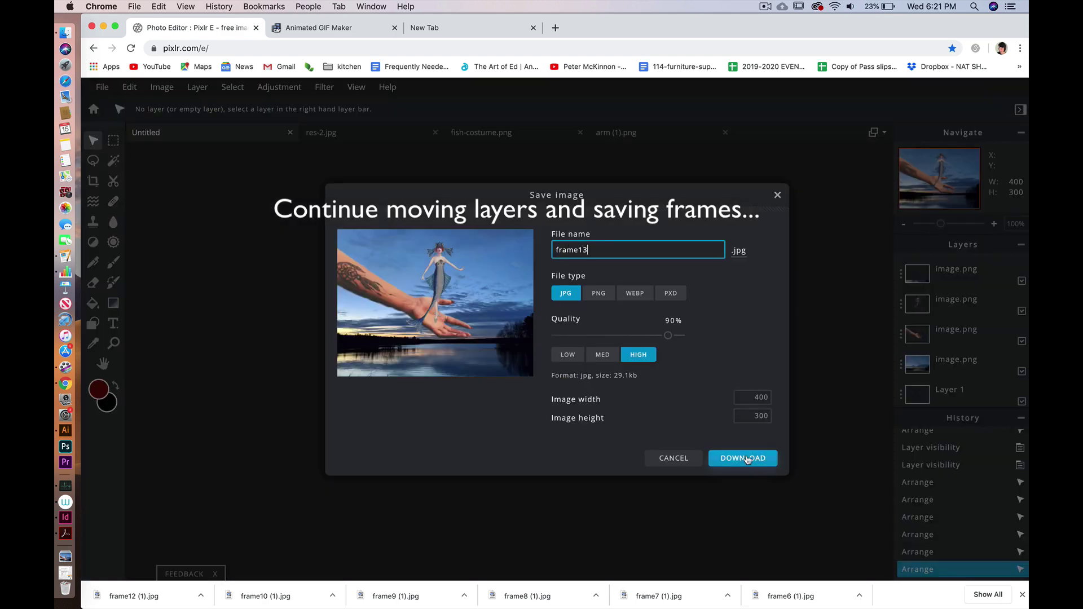
{"action": "left_click", "coordinate": [744, 458]}
{"action": "left_click", "coordinate": [748, 449]}
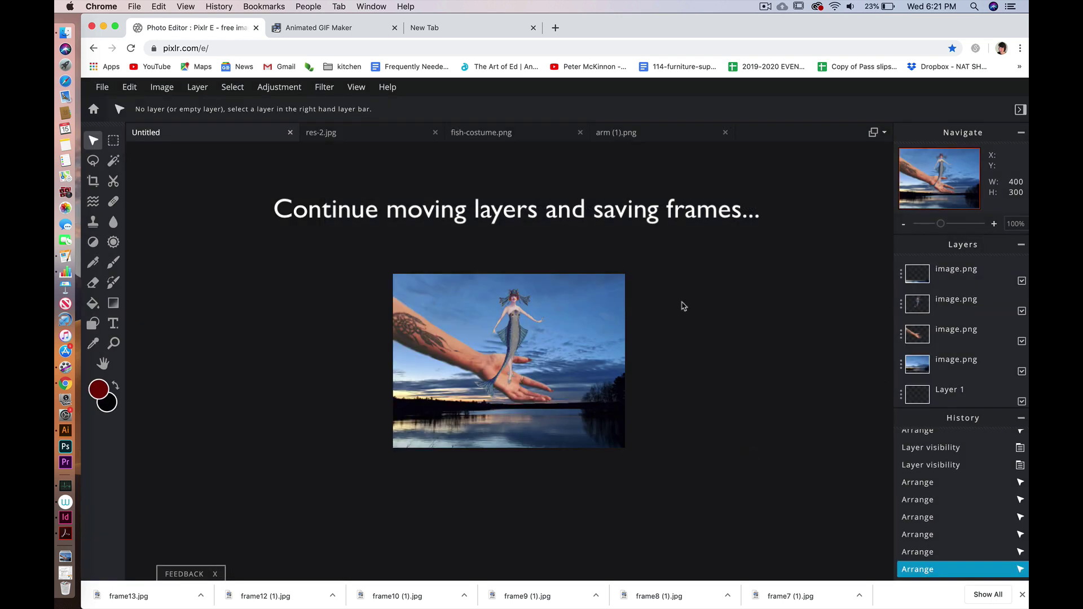
Start an Outer glow on the fish-costume layer with 60% opacity, 50% strength and a yellow-orange colour.
{"action": "left_click", "coordinate": [996, 304]}
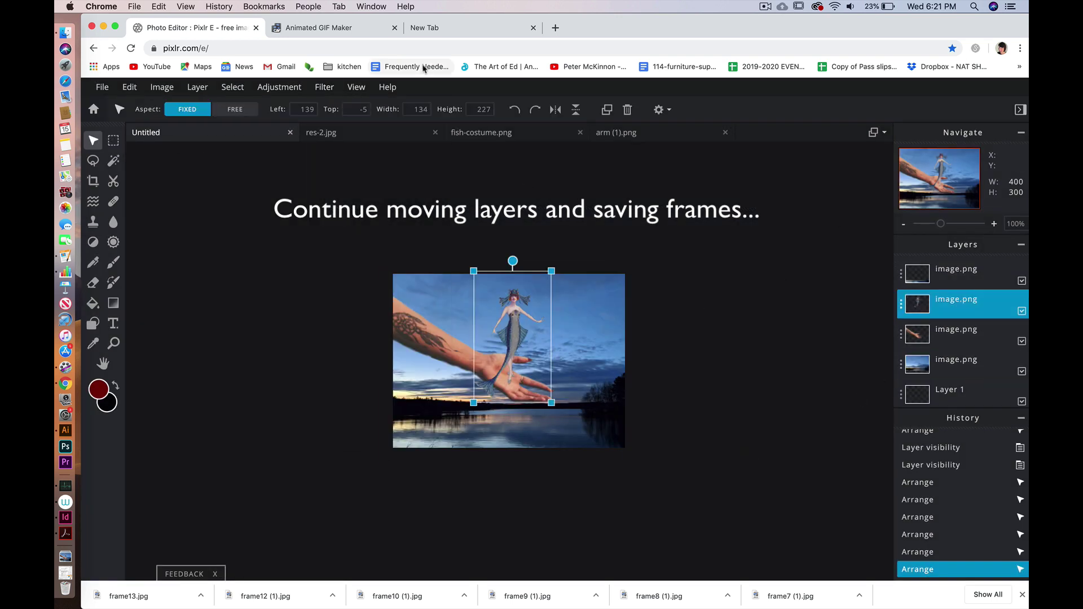
{"action": "left_click", "coordinate": [324, 87]}
{"action": "left_click", "coordinate": [338, 341]}
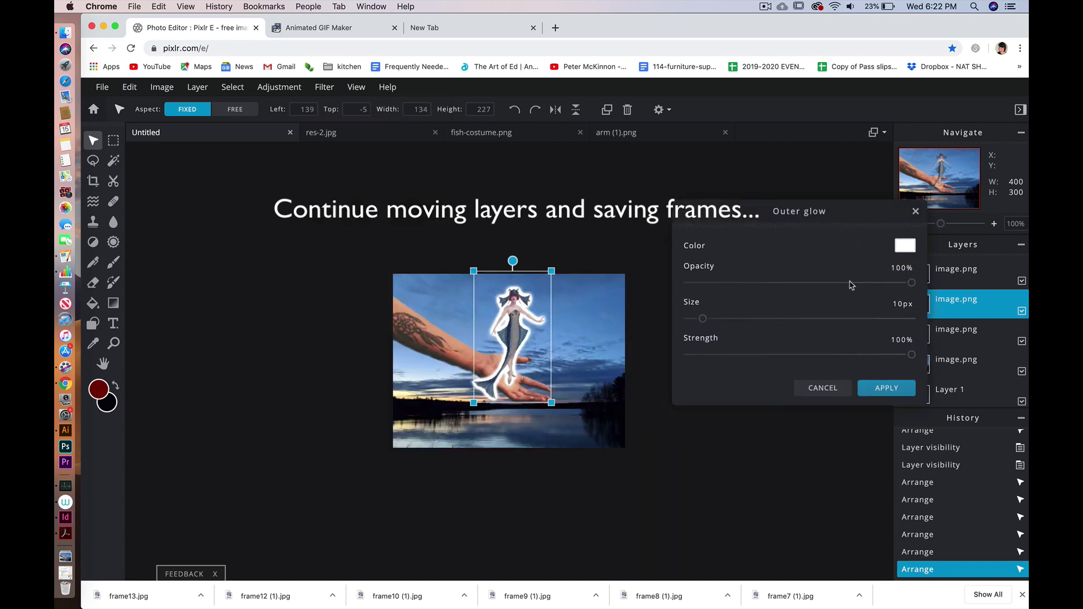
{"action": "left_click", "coordinate": [822, 282]}
{"action": "left_click_drag", "start_coordinate": [911, 355], "coordinate": [798, 355]}
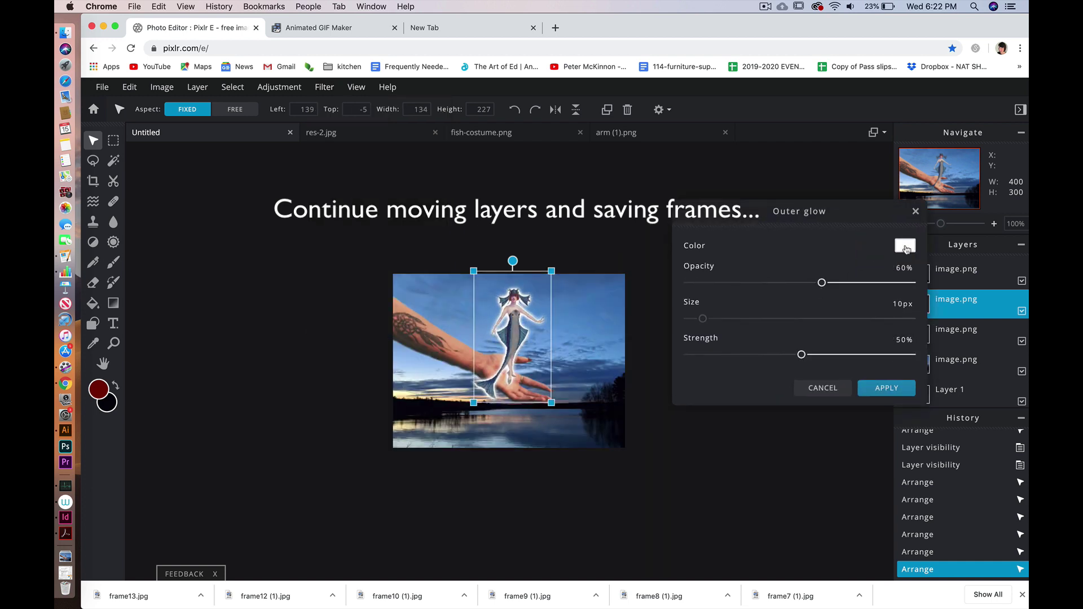
{"action": "left_click", "coordinate": [905, 246]}
{"action": "left_click", "coordinate": [681, 397]}
{"action": "left_click", "coordinate": [766, 232]}
{"action": "left_click", "coordinate": [905, 396]}
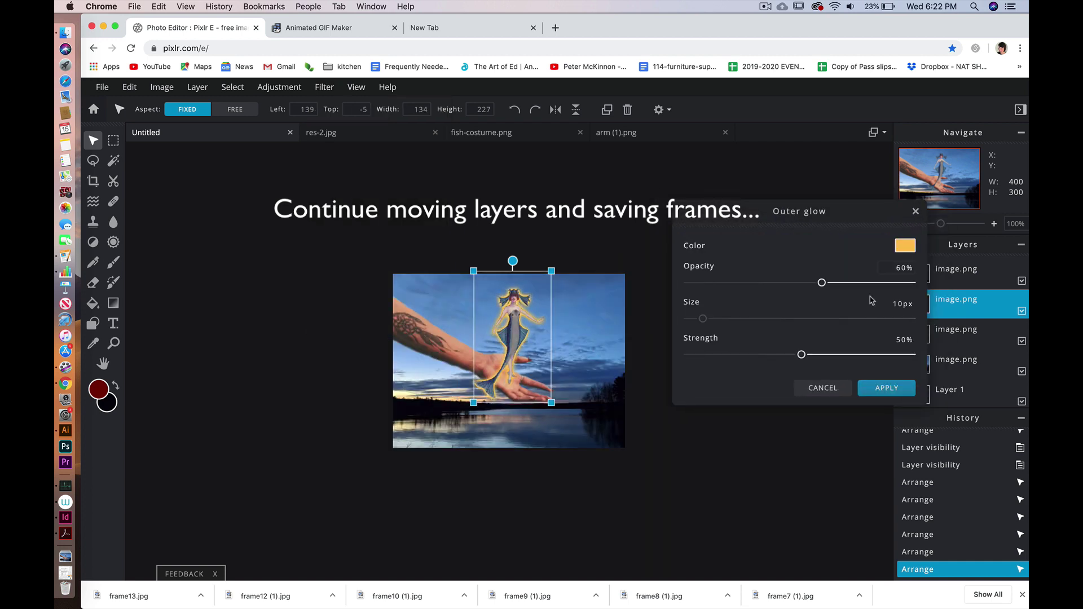
Refine the figure's glow to a paler orange at 22% opacity, 22 px size and 45% strength, and apply it.
{"action": "left_click_drag", "start_coordinate": [822, 283], "coordinate": [783, 282]}
{"action": "left_click", "coordinate": [905, 245]}
{"action": "left_click", "coordinate": [730, 232]}
{"action": "left_click", "coordinate": [899, 394]}
{"action": "left_click_drag", "start_coordinate": [801, 355], "coordinate": [790, 355]}
{"action": "left_click_drag", "start_coordinate": [783, 282], "coordinate": [736, 282]}
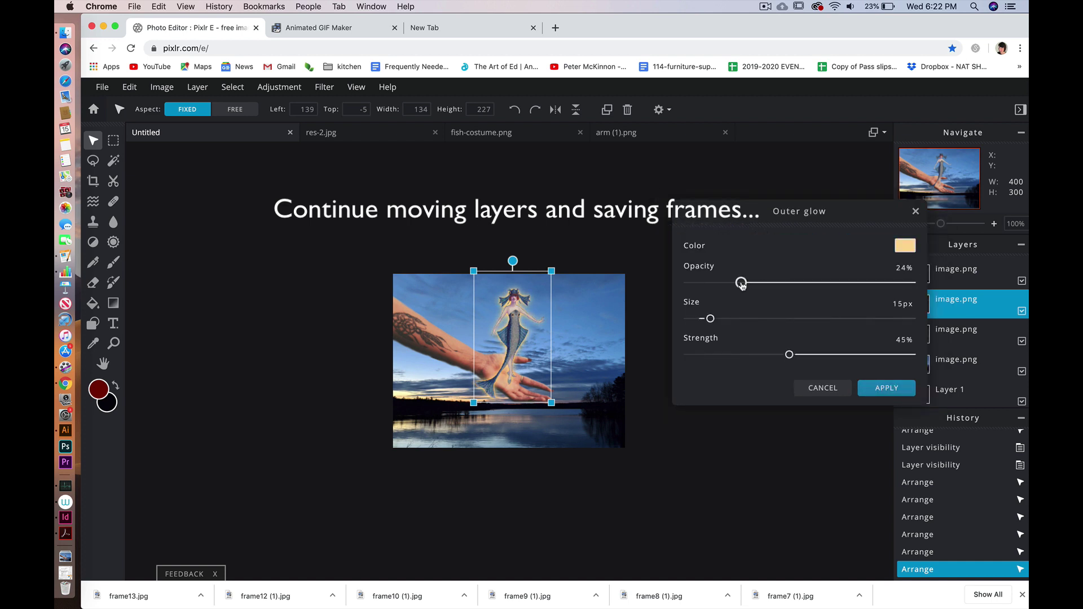
{"action": "left_click_drag", "start_coordinate": [704, 320], "coordinate": [721, 320]}
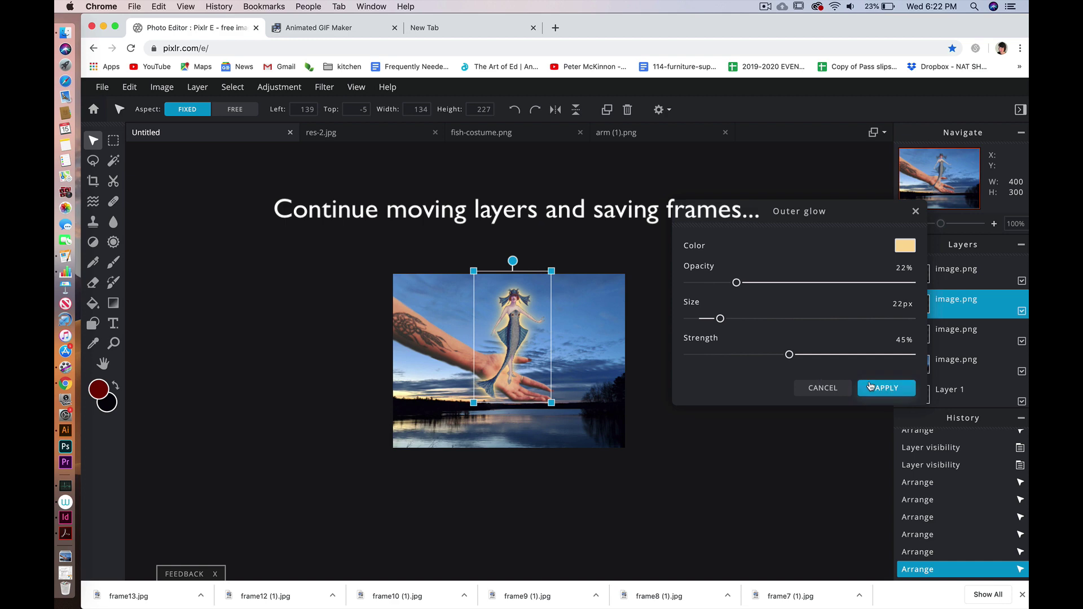
{"action": "left_click", "coordinate": [884, 388]}
{"action": "left_click", "coordinate": [216, 194]}
Download the canvas with the glowing figure as a JPG named frame14.
{"action": "left_click", "coordinate": [102, 87]}
{"action": "left_click", "coordinate": [110, 190]}
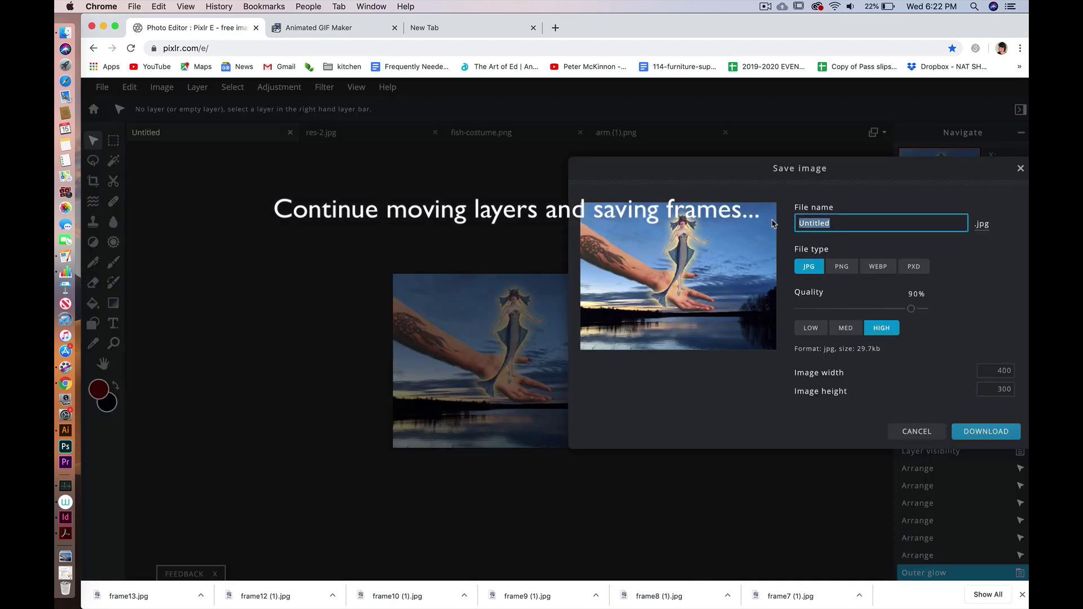
{"action": "type", "text": "frame14"}
{"action": "left_click", "coordinate": [988, 432]}
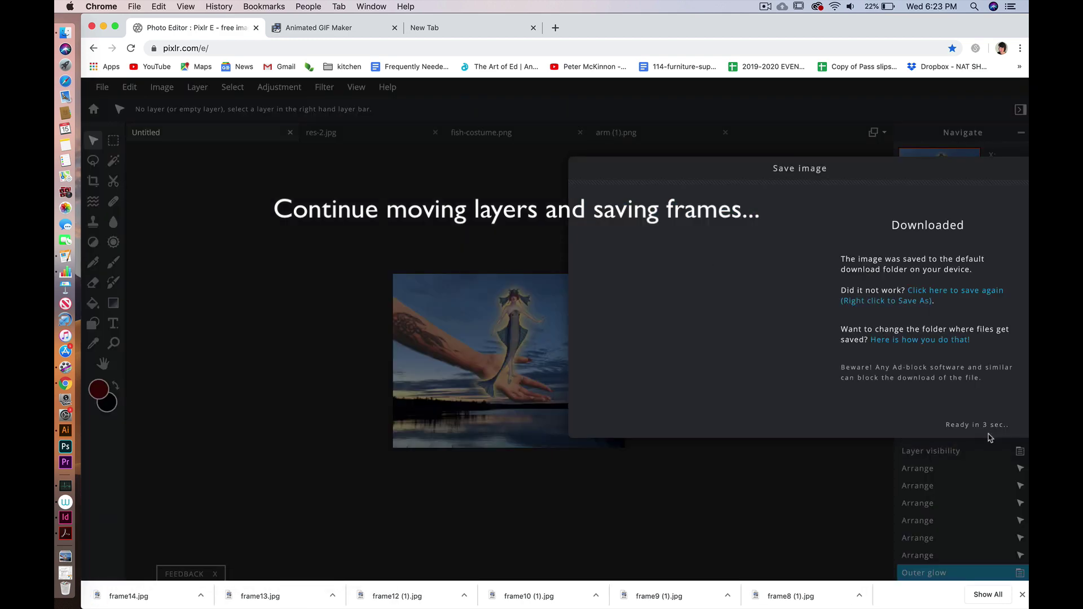
{"action": "left_click", "coordinate": [989, 425]}
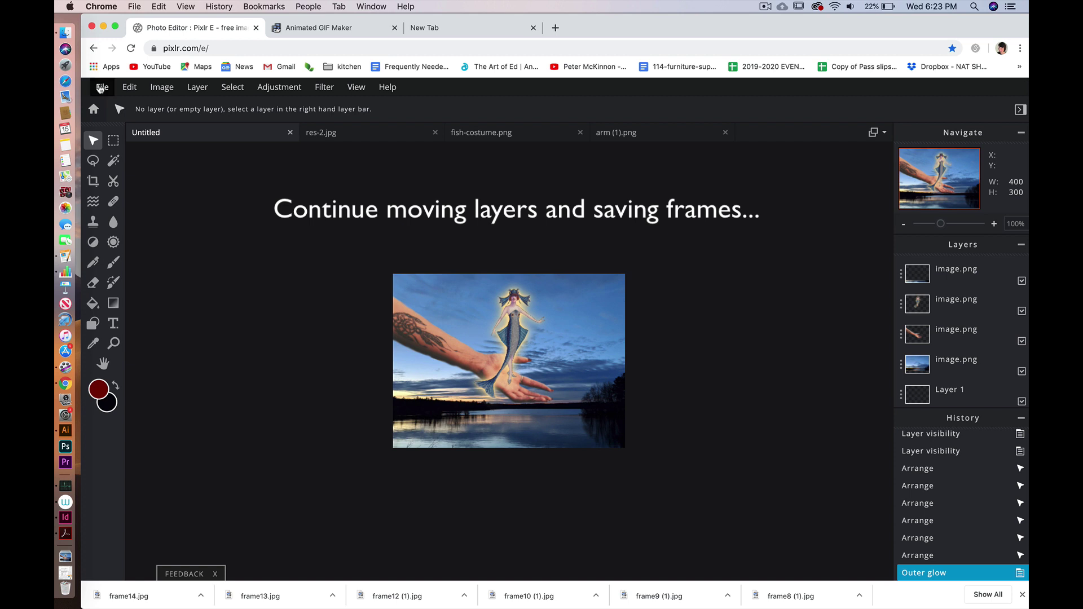
Darken the landscape background layer by lowering its brightness to about -29.
{"action": "left_click", "coordinate": [958, 364]}
{"action": "left_click", "coordinate": [279, 87]}
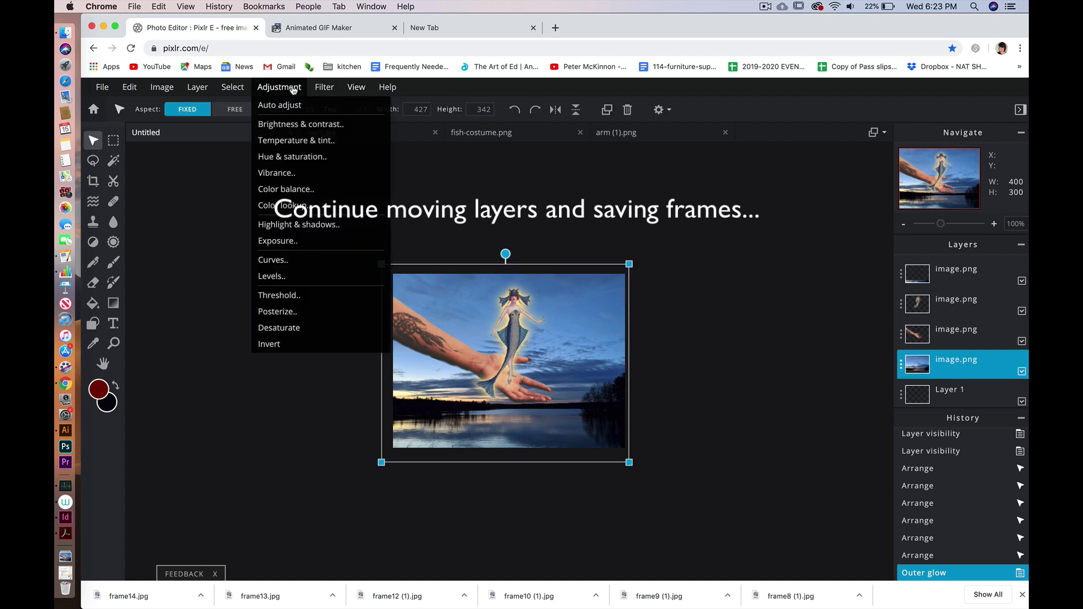
{"action": "left_click", "coordinate": [290, 125]}
{"action": "left_click_drag", "start_coordinate": [800, 316], "coordinate": [772, 319]}
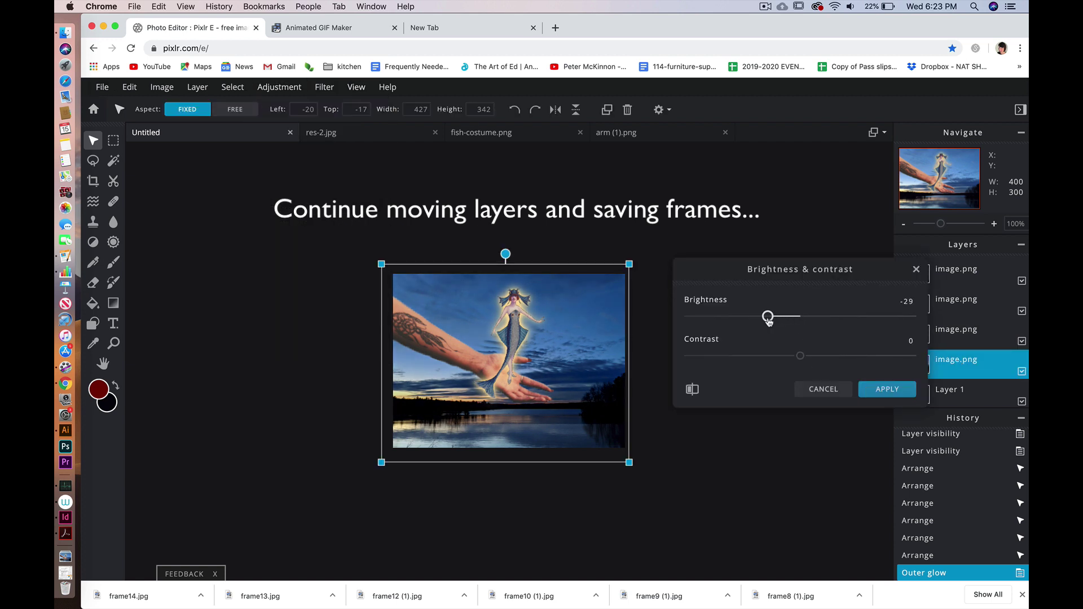
{"action": "left_click", "coordinate": [880, 389]}
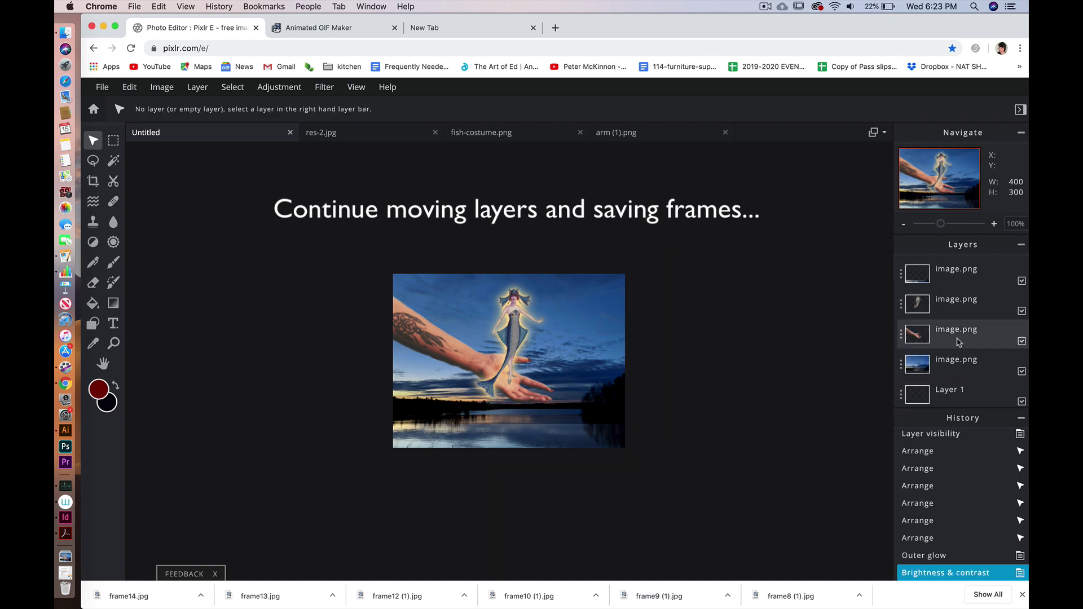
Apply another Outer glow to the fish-costume layer, in white at about 21% opacity.
{"action": "left_click", "coordinate": [958, 305]}
{"action": "left_click", "coordinate": [324, 87]}
{"action": "left_click", "coordinate": [338, 338]}
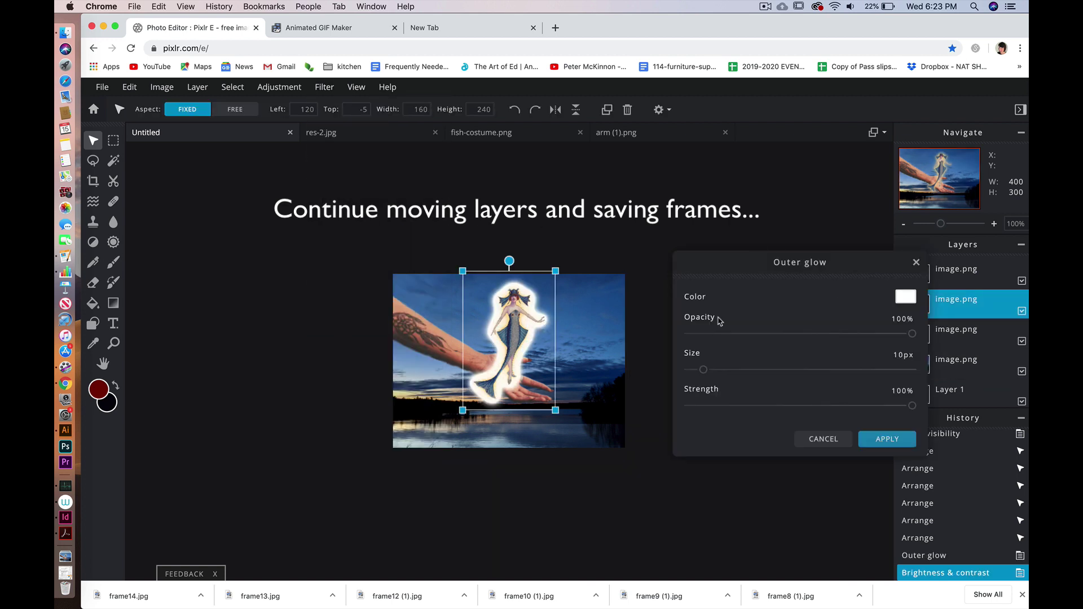
{"action": "left_click_drag", "start_coordinate": [913, 334], "coordinate": [732, 334]}
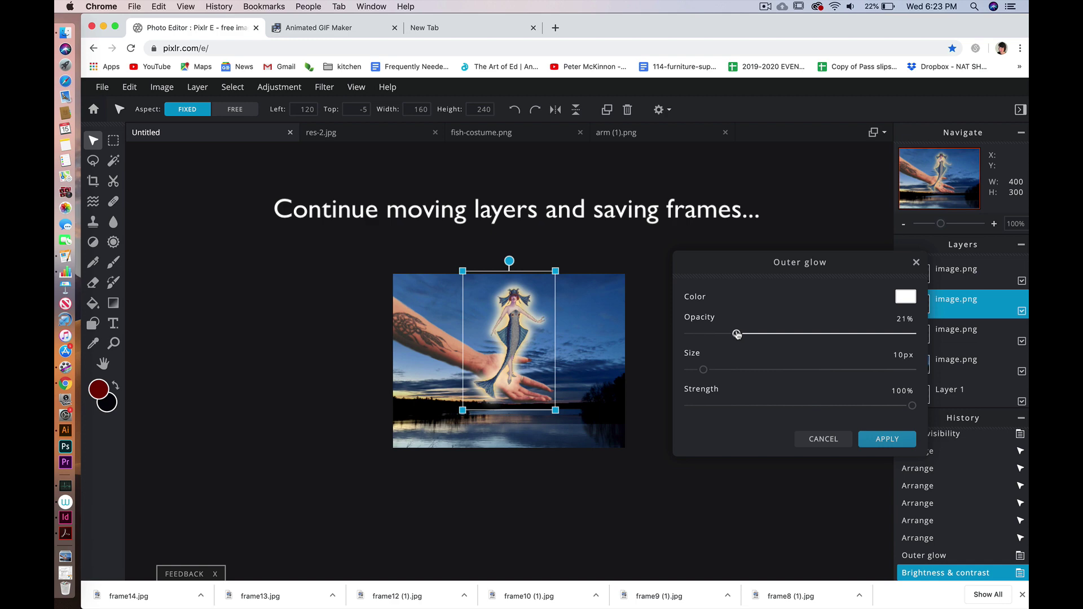
{"action": "left_click", "coordinate": [887, 439]}
Download the canvas with the intensified glow as a JPG named frame15.
{"action": "left_click", "coordinate": [102, 87]}
{"action": "left_click", "coordinate": [113, 190]}
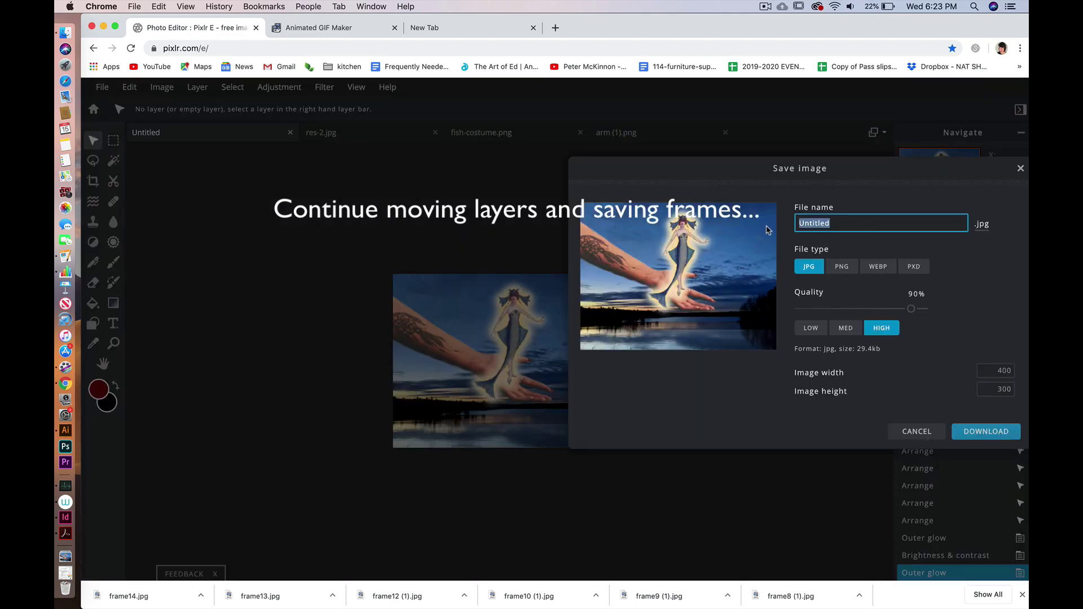
{"action": "type", "text": "frame15"}
{"action": "key", "text": "Return"}
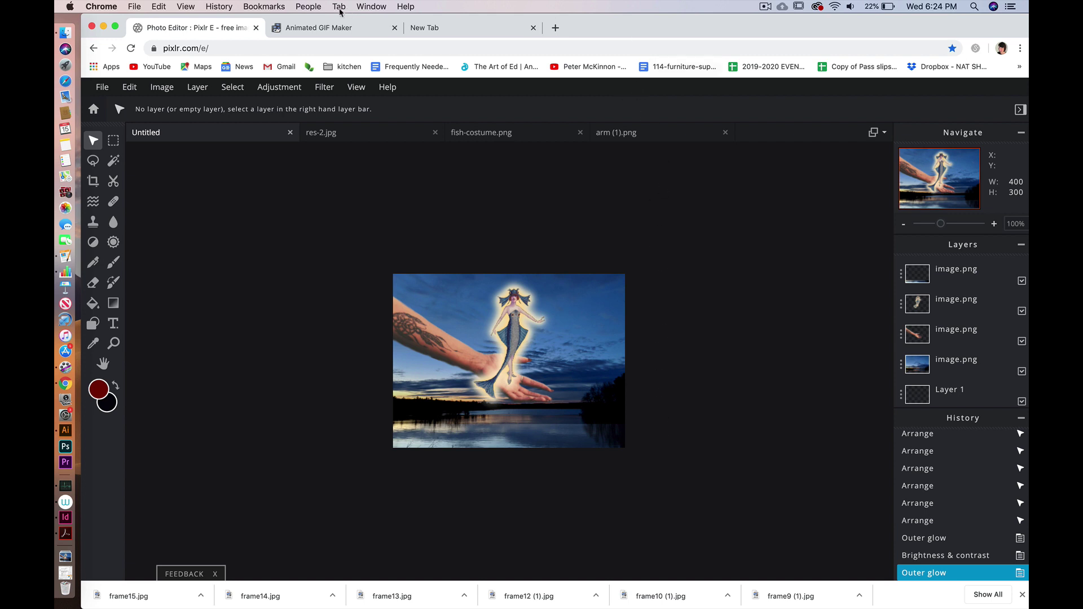
Switch to the ezgif Animated GIF Maker and upload all frame images from frame1.jpg through frame15.jpg in Downloads.
{"action": "left_click", "coordinate": [331, 29]}
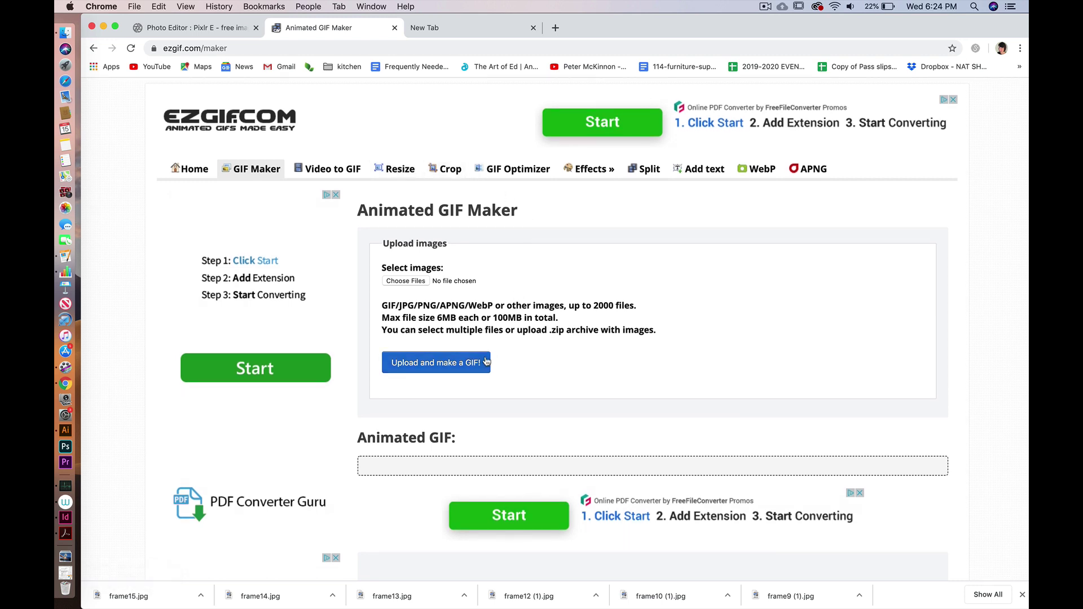
{"action": "left_click", "coordinate": [413, 282]}
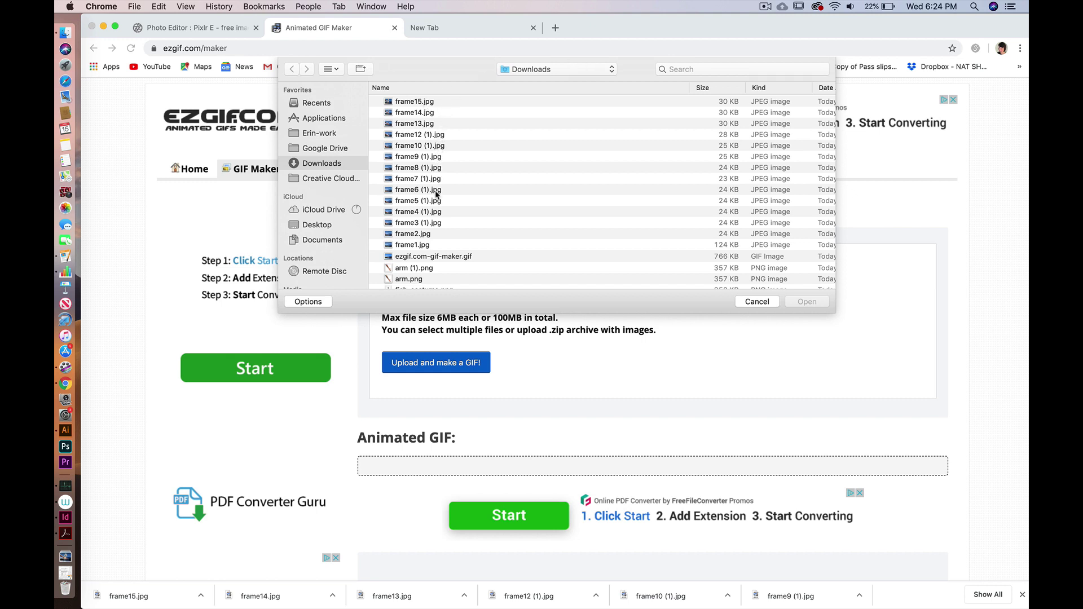
{"action": "left_click", "coordinate": [421, 244]}
{"action": "left_click", "coordinate": [420, 103], "text": "shift"}
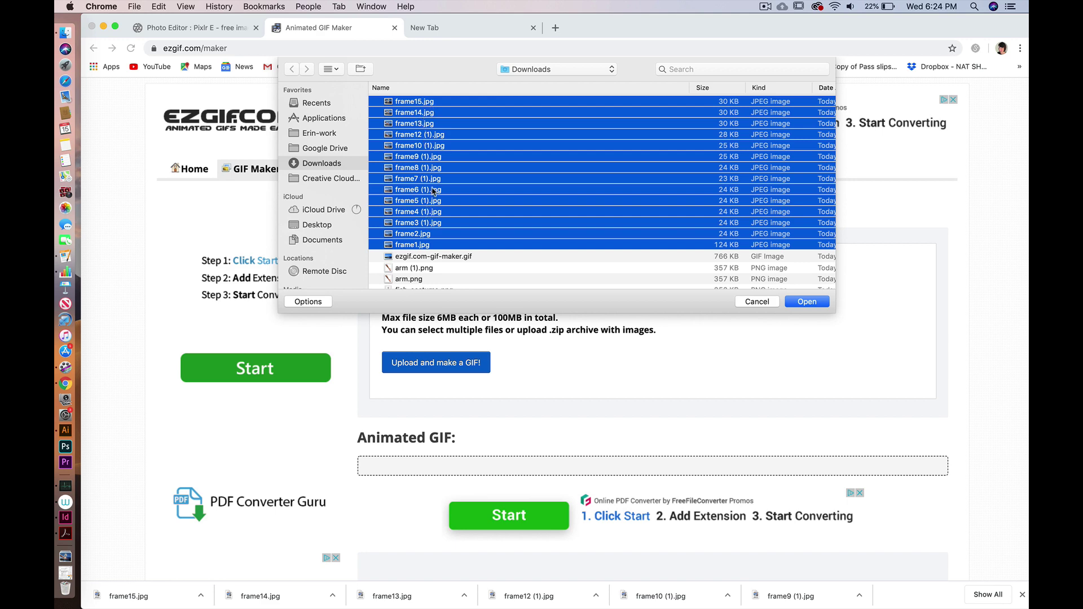
{"action": "left_click", "coordinate": [805, 302]}
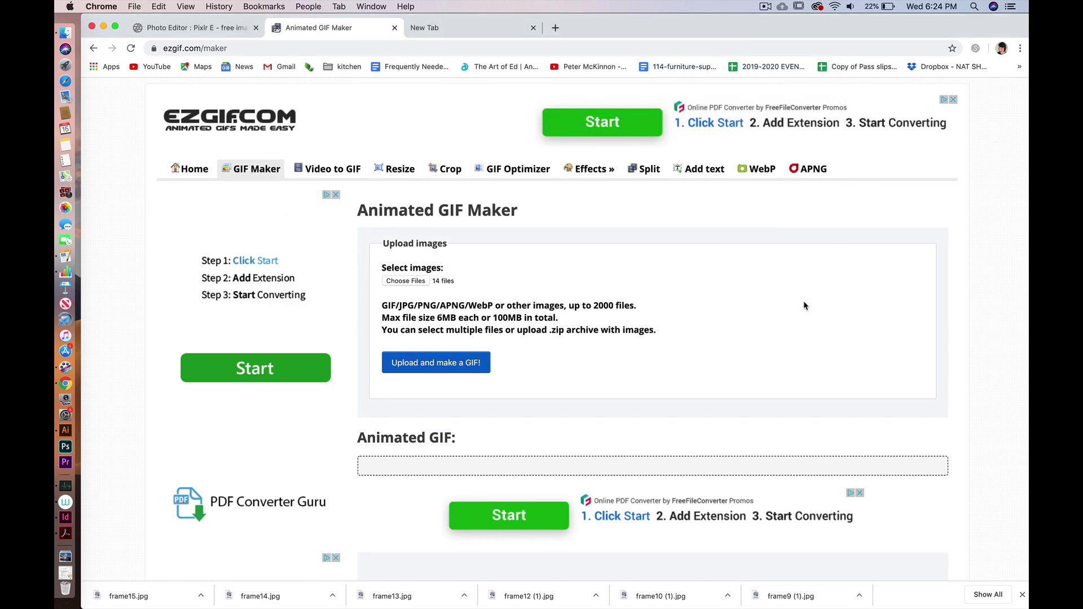
{"action": "left_click", "coordinate": [448, 364]}
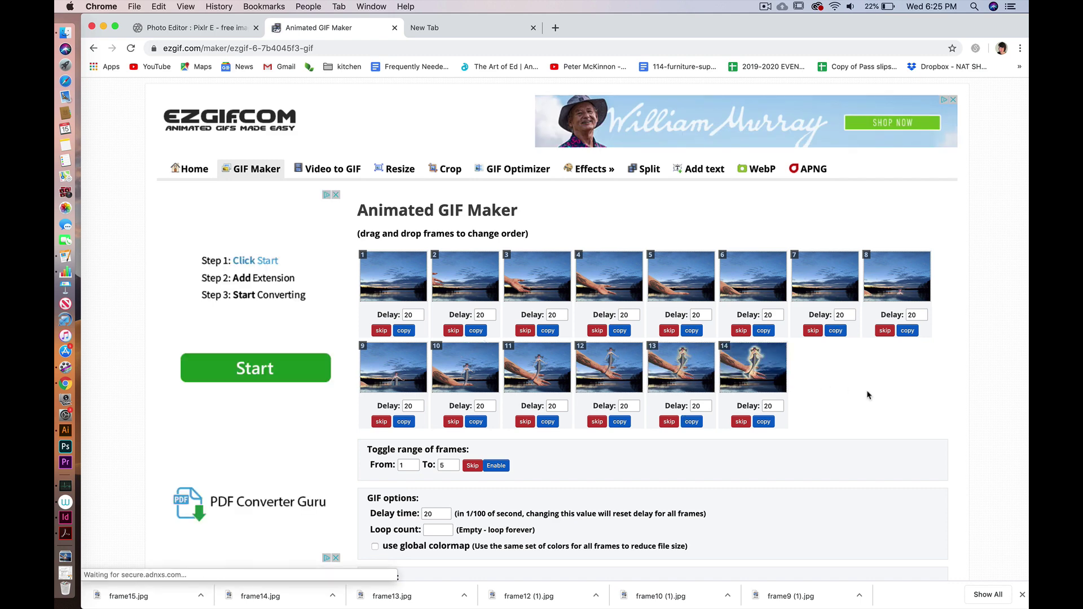
Set the delay of the last frame, number 14, to 60.
{"action": "scroll", "coordinate": [867, 394], "scroll_direction": "down", "scroll_amount": 2}
{"action": "scroll", "coordinate": [868, 394], "scroll_direction": "down", "scroll_amount": 1}
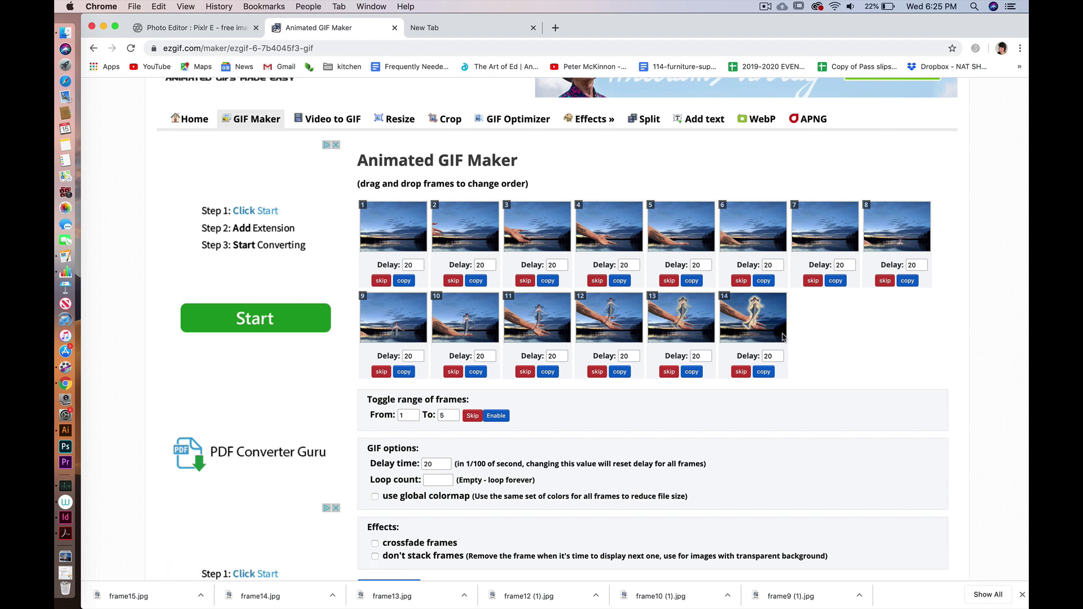
{"action": "left_click", "coordinate": [779, 355]}
{"action": "left_click", "coordinate": [833, 339]}
{"action": "scroll", "coordinate": [831, 346], "scroll_direction": "down", "scroll_amount": 1}
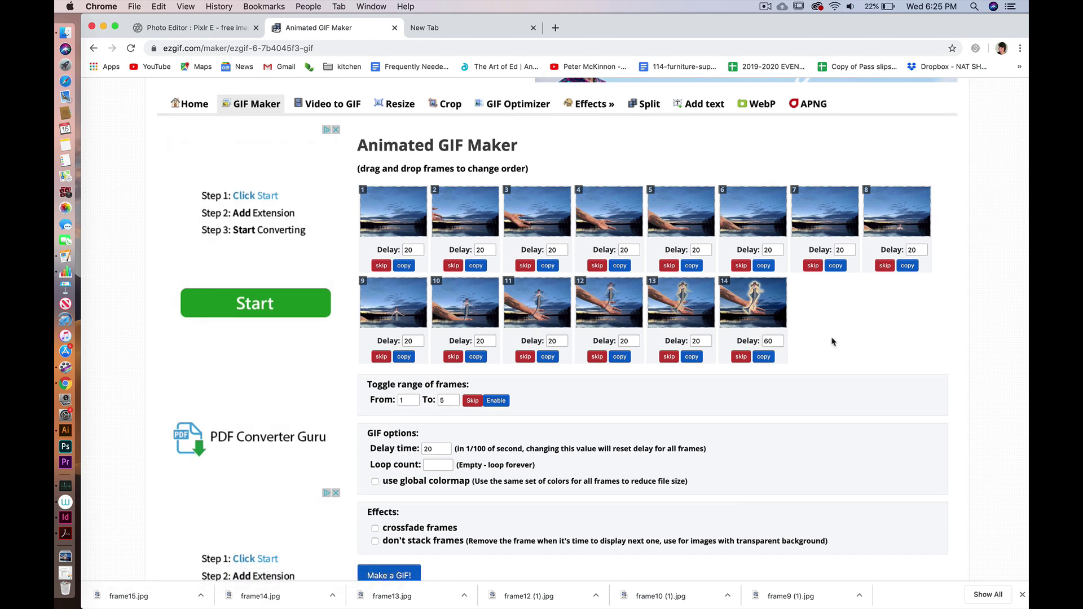
Generate the animated GIF from the uploaded frames, keeping the general delay time at 20 and all effects off.
{"action": "scroll", "coordinate": [833, 342], "scroll_direction": "down", "scroll_amount": 4}
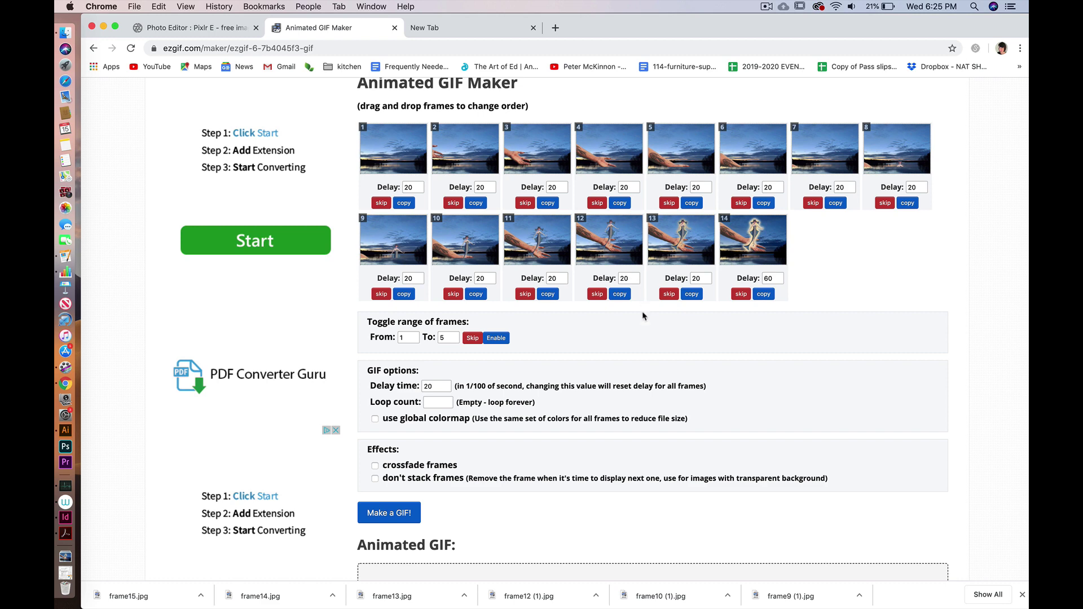
{"action": "scroll", "coordinate": [617, 398], "scroll_direction": "down", "scroll_amount": 5}
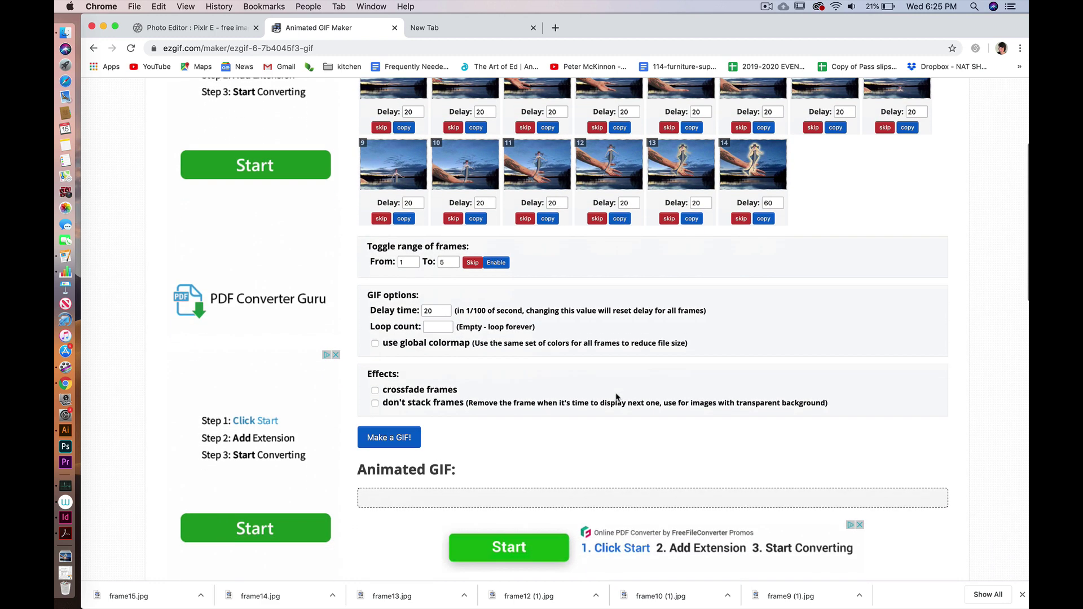
{"action": "left_click", "coordinate": [388, 417]}
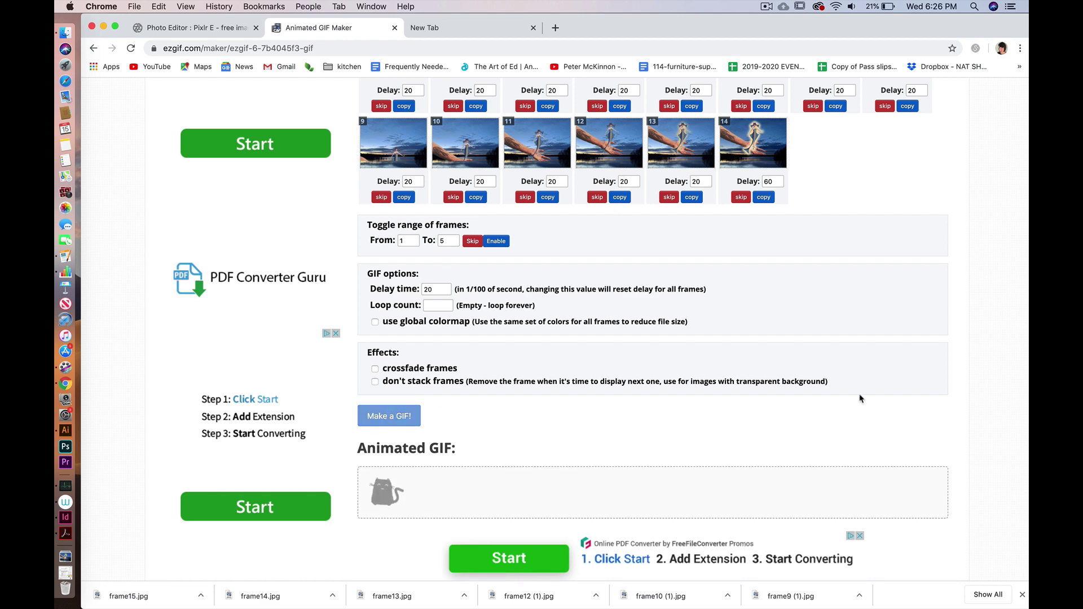
Watch the preview of the generated animation through and save the GIF to the computer.
{"action": "scroll", "coordinate": [860, 398], "scroll_direction": "down", "scroll_amount": 2}
{"action": "scroll", "coordinate": [860, 398], "scroll_direction": "down", "scroll_amount": 6}
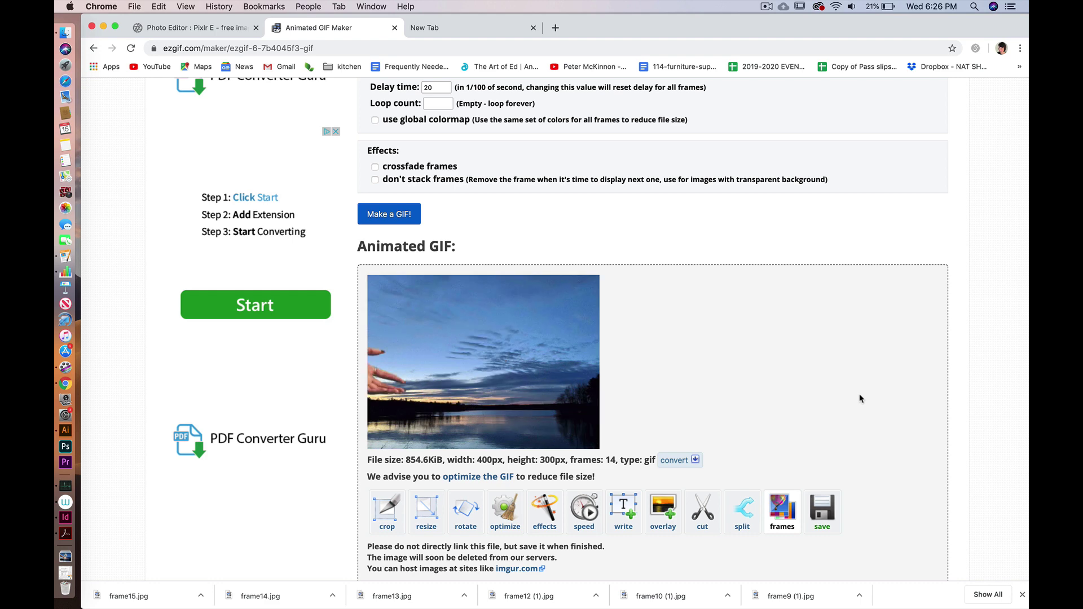
{"action": "scroll", "coordinate": [860, 398], "scroll_direction": "down", "scroll_amount": 2}
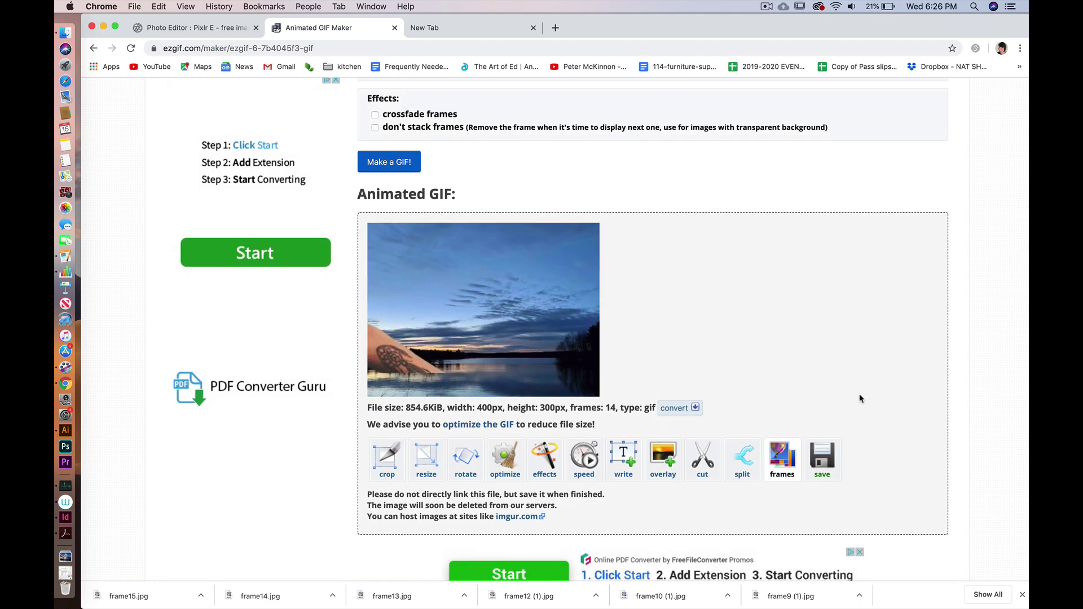
{"action": "scroll", "coordinate": [860, 398], "scroll_direction": "down", "scroll_amount": 1}
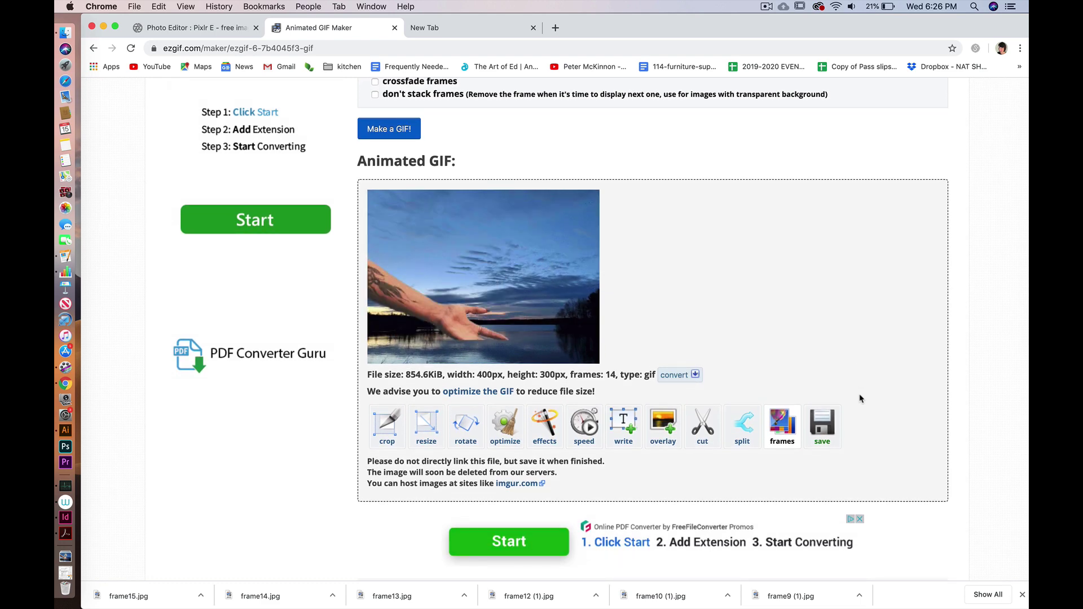
{"action": "scroll", "coordinate": [860, 398], "scroll_direction": "down", "scroll_amount": 1}
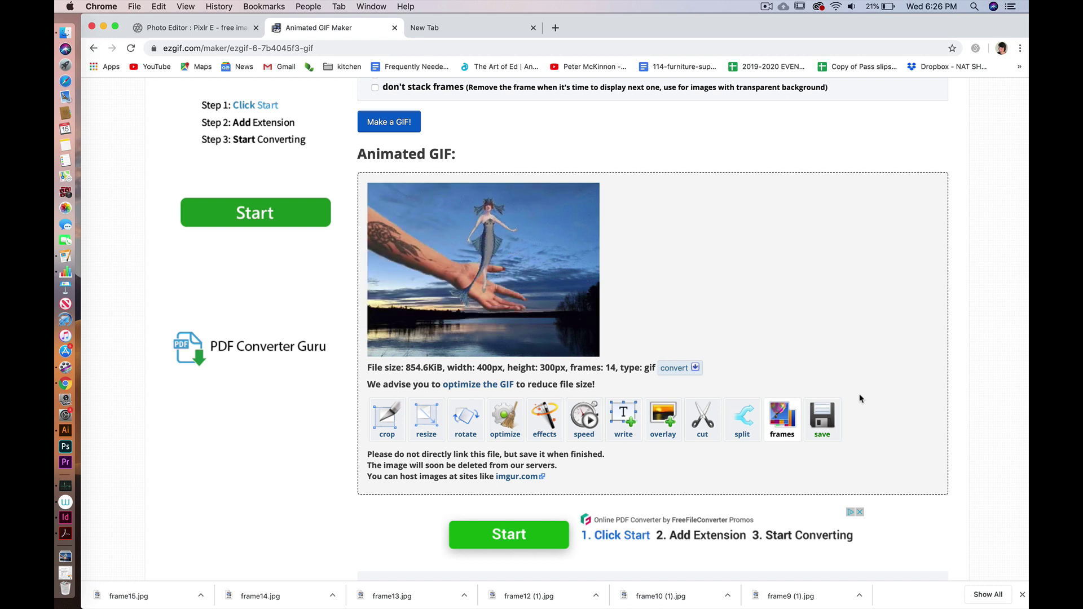
{"action": "scroll", "coordinate": [860, 399], "scroll_direction": "down", "scroll_amount": 1}
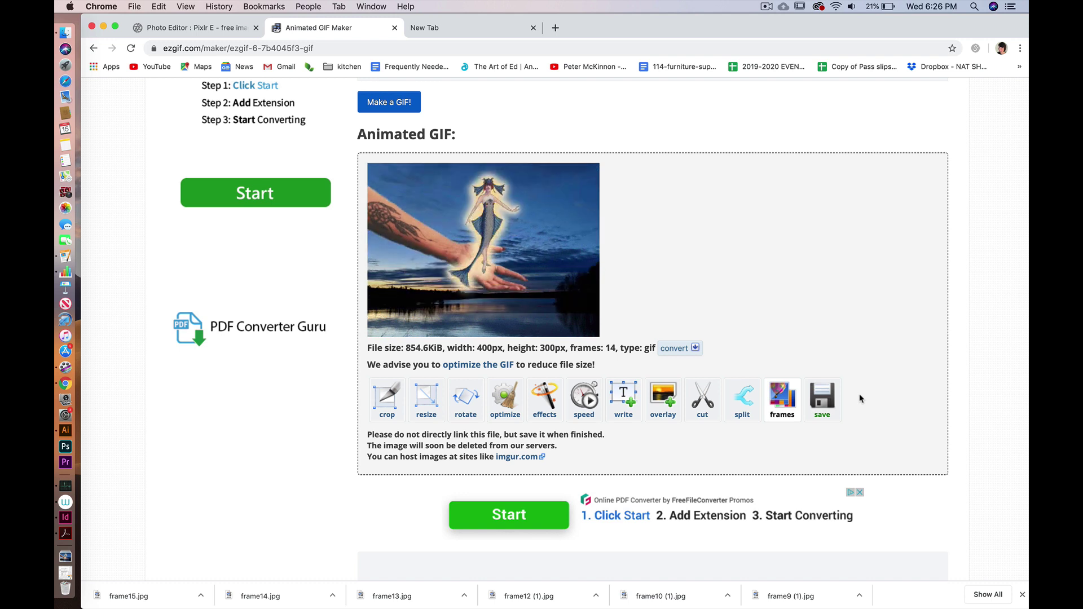
{"action": "scroll", "coordinate": [860, 399], "scroll_direction": "down", "scroll_amount": 1}
{"action": "scroll", "coordinate": [860, 399], "scroll_direction": "down", "scroll_amount": 1}
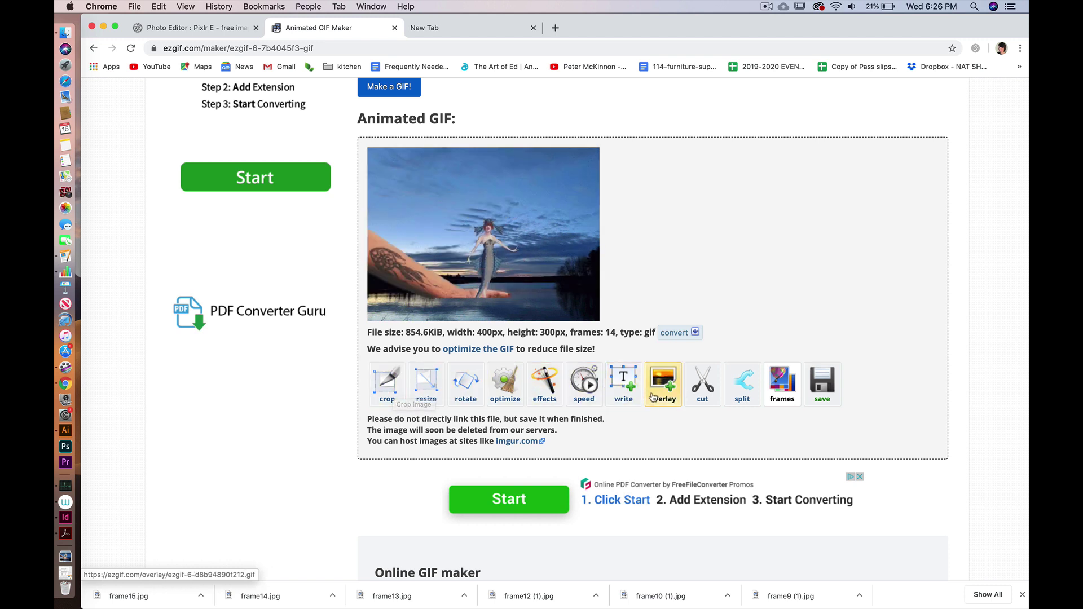
{"action": "left_click", "coordinate": [825, 390]}
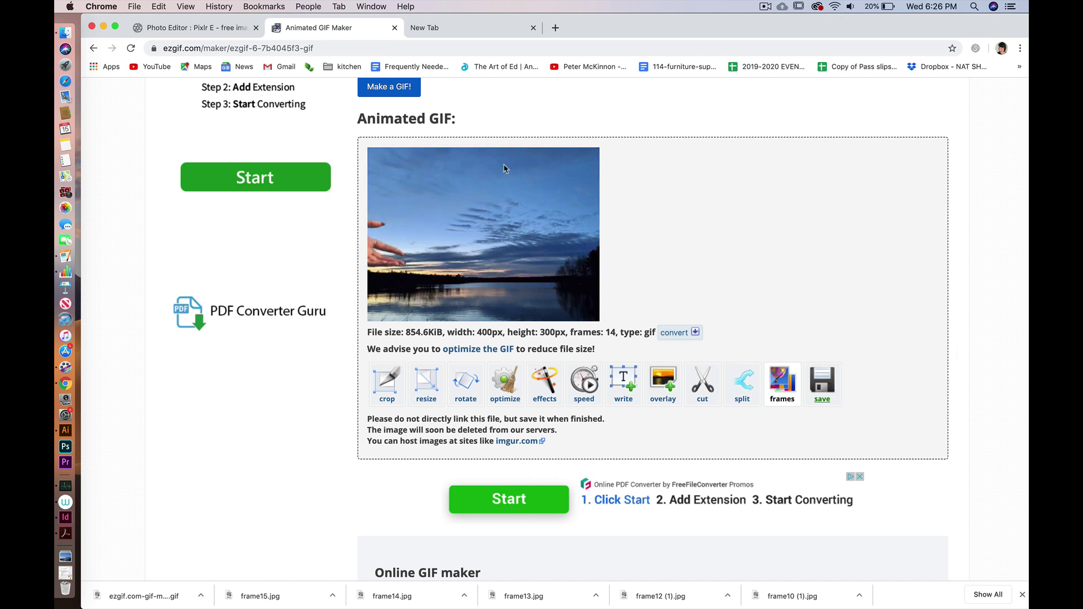
Open the saved file ezgif.com-gif-maker (1).gif from Downloads in the browser.
{"action": "left_click", "coordinate": [135, 6]}
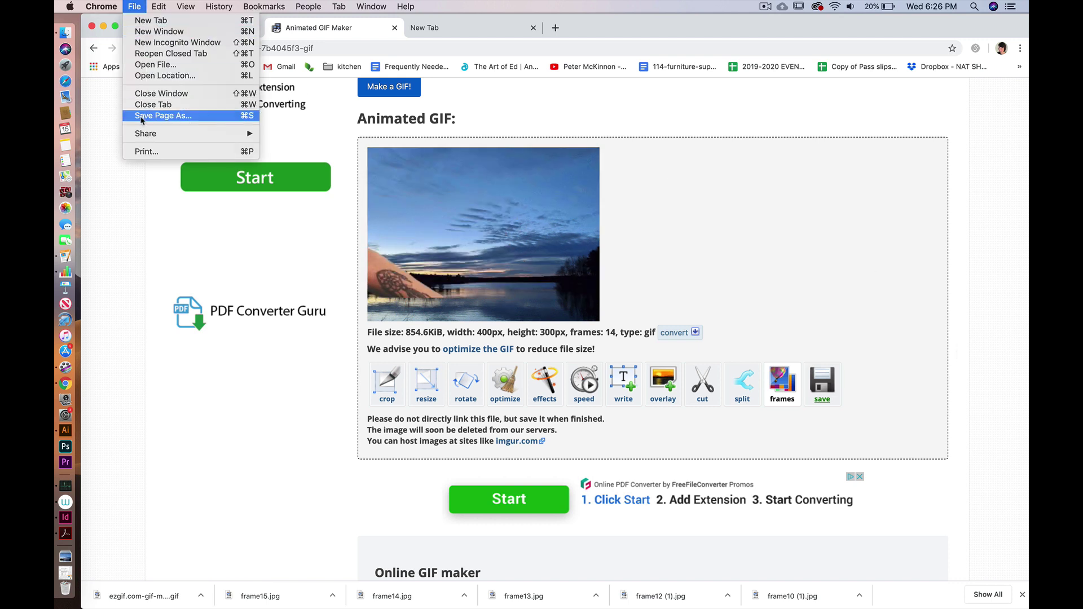
{"action": "left_click", "coordinate": [148, 65]}
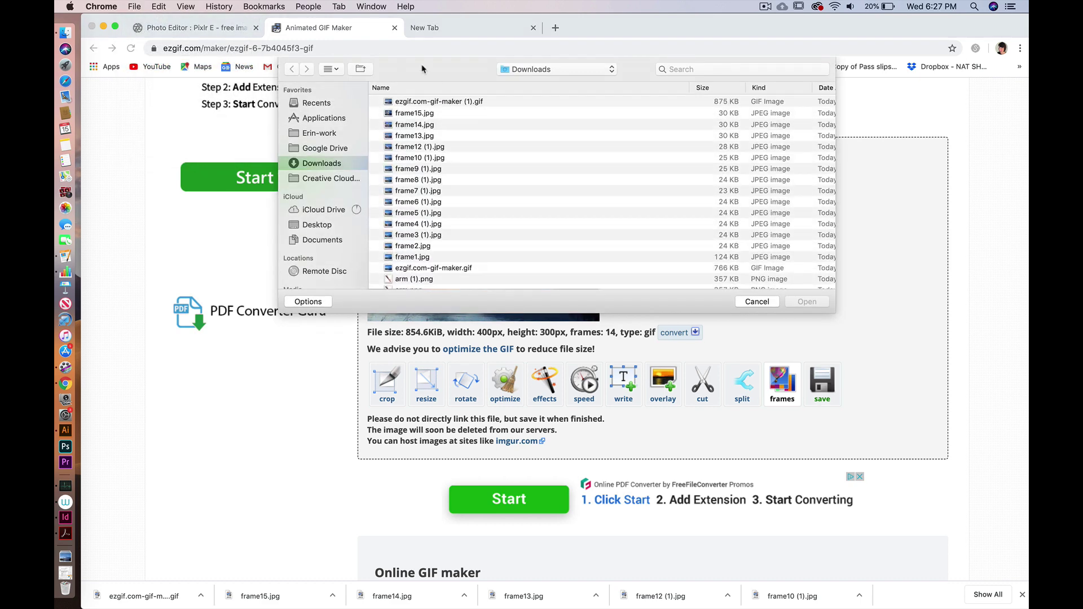
{"action": "left_click", "coordinate": [443, 105]}
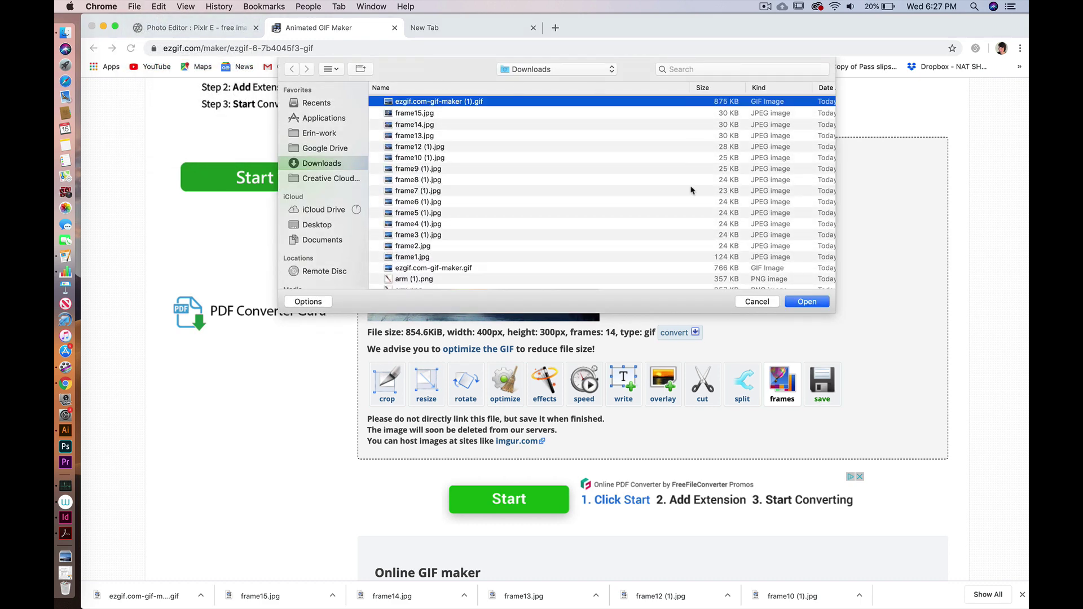
{"action": "left_click", "coordinate": [801, 303]}
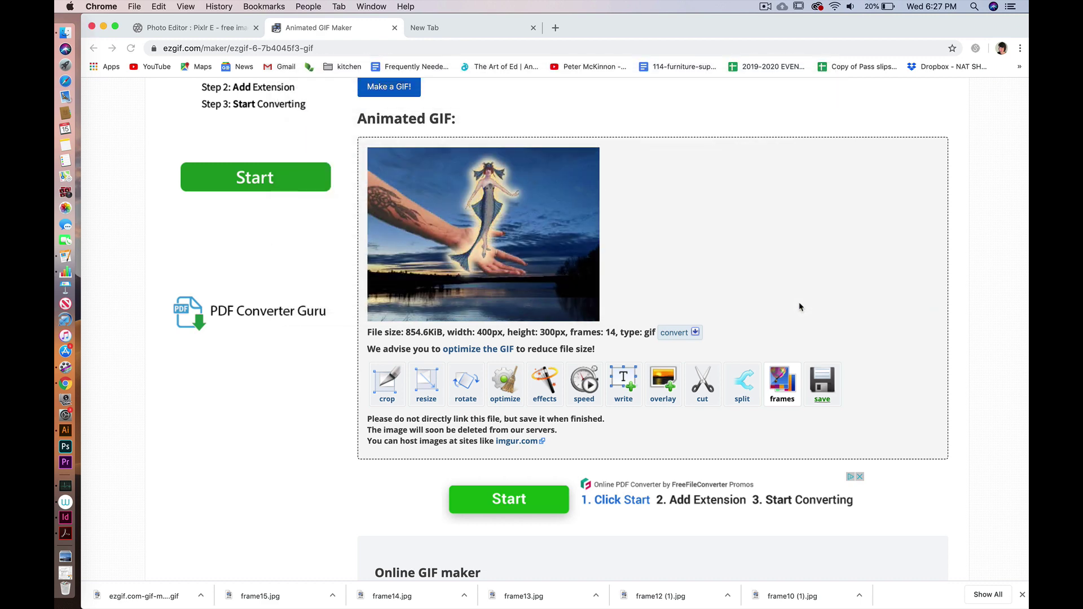